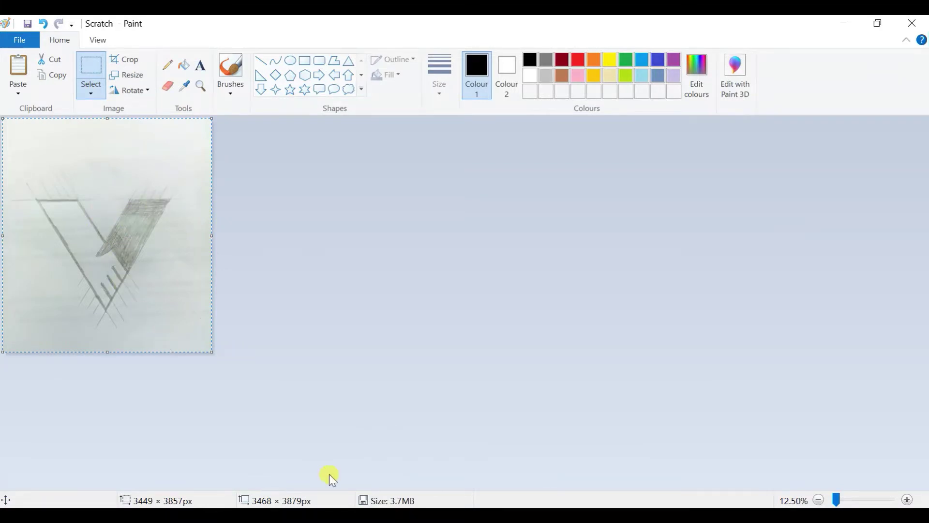
Step: Switch to Illustrator, paste the copied V sketch, and move it until its upper corner lies within the artboard
key(alt+Tab)
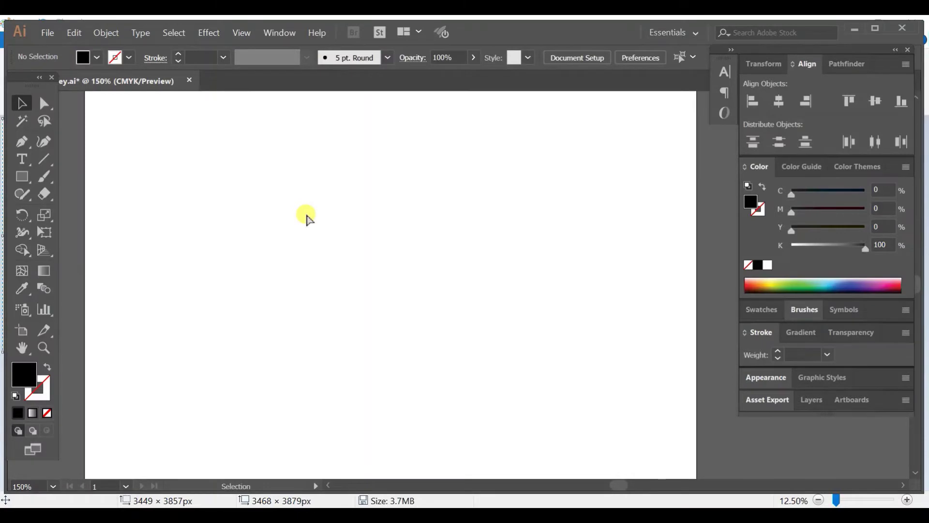
key(ctrl+v)
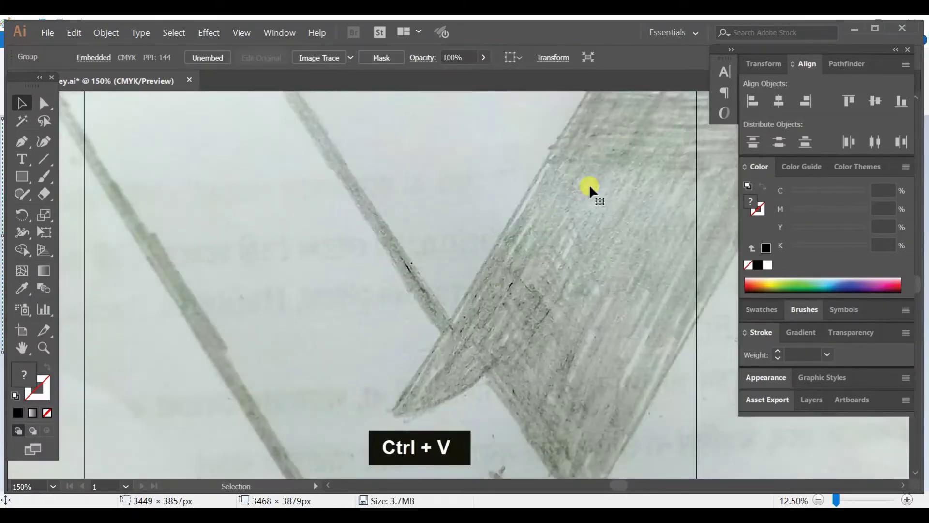
drag(589, 184, 455, 368)
mouse_move(646, 193)
mouse_down()
mouse_move(518, 379)
mouse_move(484, 405)
mouse_up()
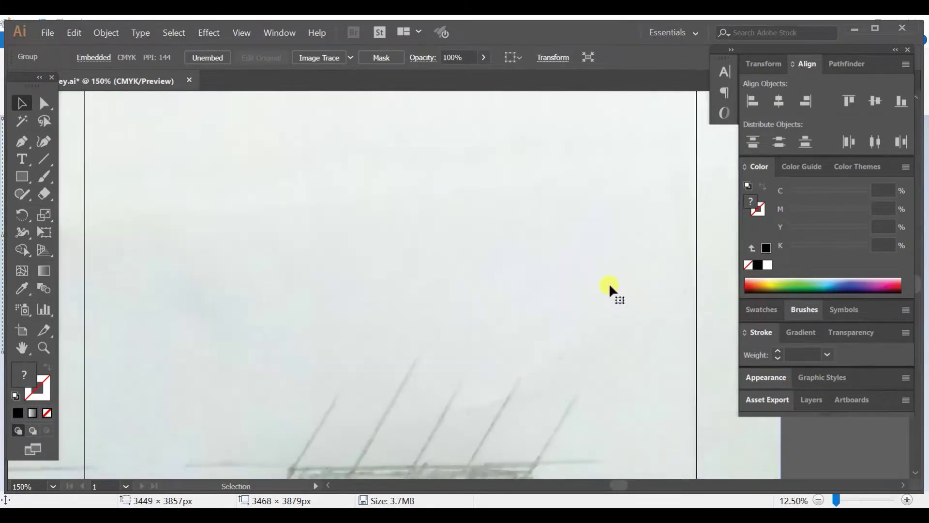
drag(648, 224, 539, 364)
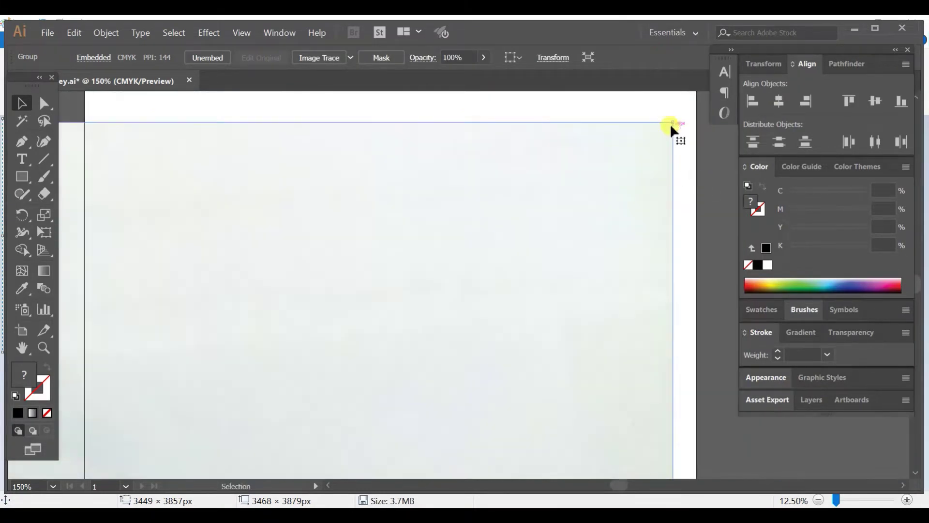
Step: Scale the pasted sketch down proportionally until it fits the artboard, and position it near the middle
drag(674, 126, 460, 373)
mouse_move(345, 388)
mouse_down()
mouse_move(382, 332)
mouse_move(552, 170)
mouse_move(675, 152)
mouse_up()
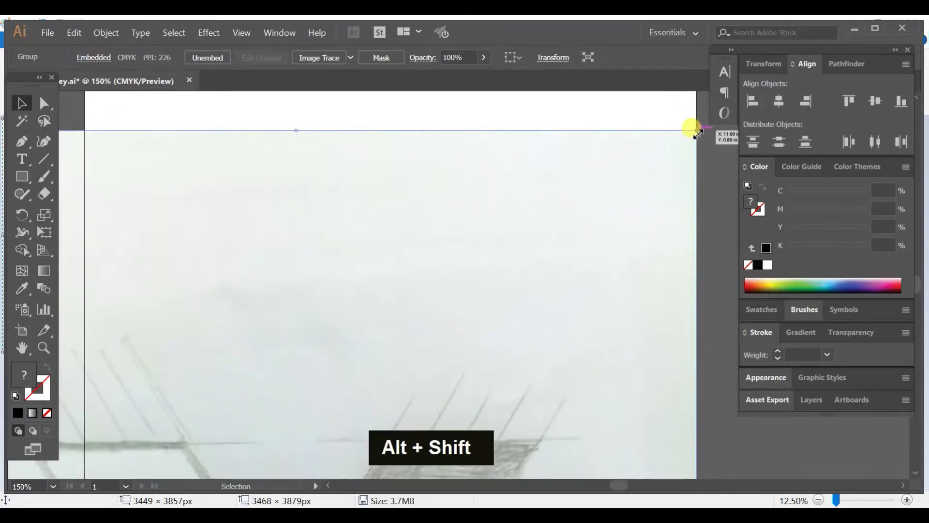
drag(689, 130, 476, 358)
drag(394, 373, 565, 145)
drag(678, 116, 656, 146)
drag(559, 242, 492, 197)
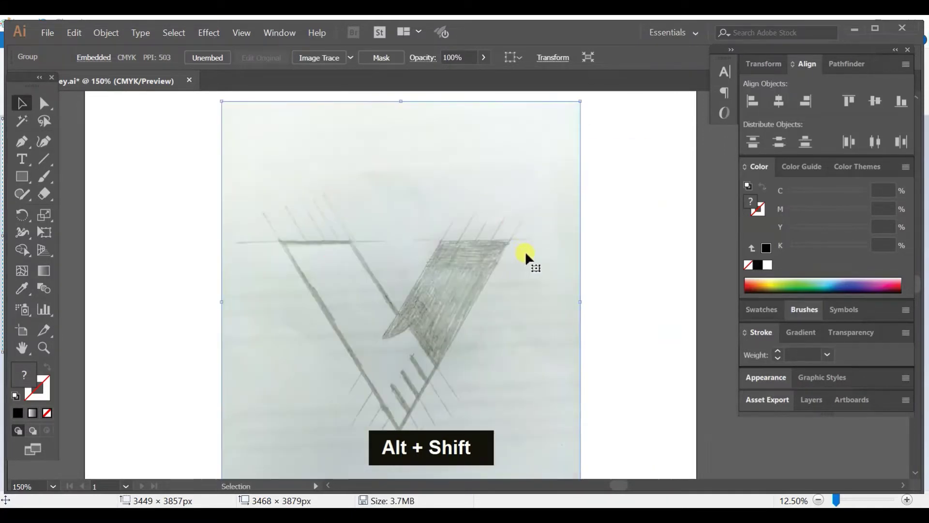
scroll(526, 254, down, 3)
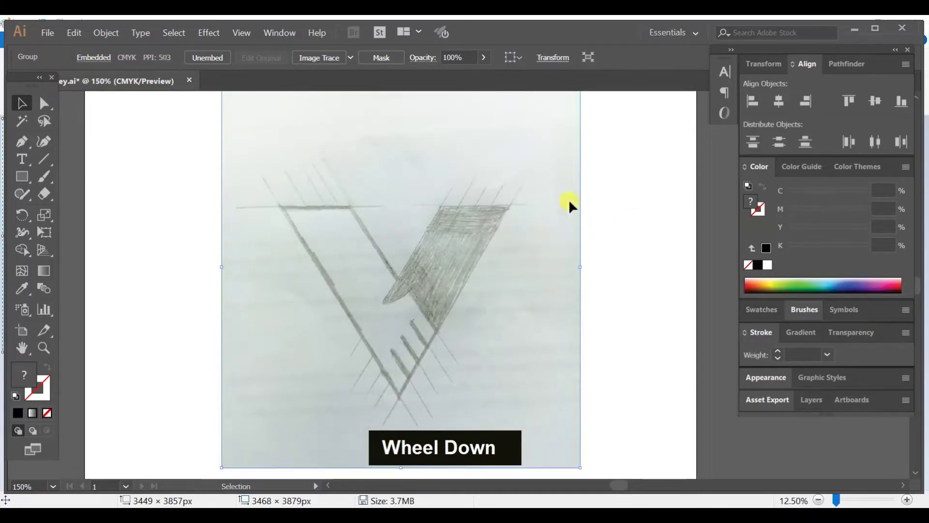
click(629, 186)
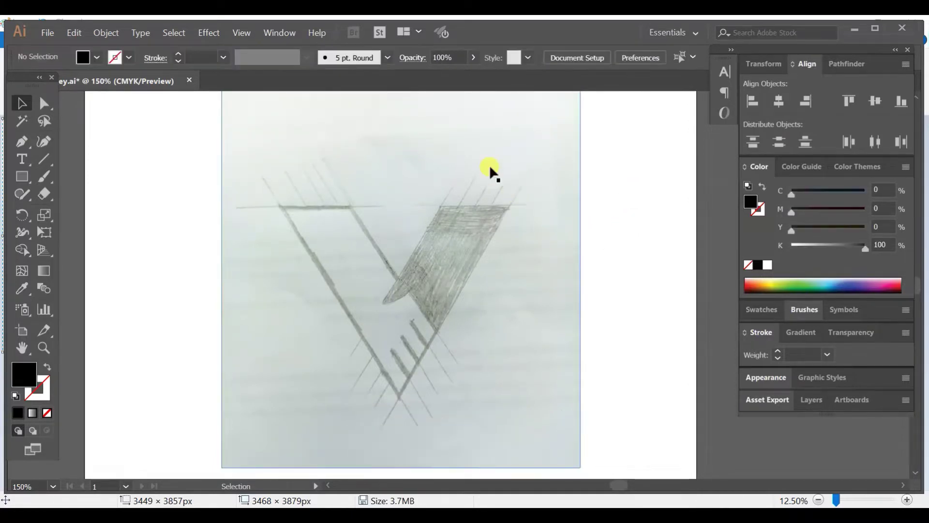
Step: Lock the sketch image in place as a tracing template
click(489, 164)
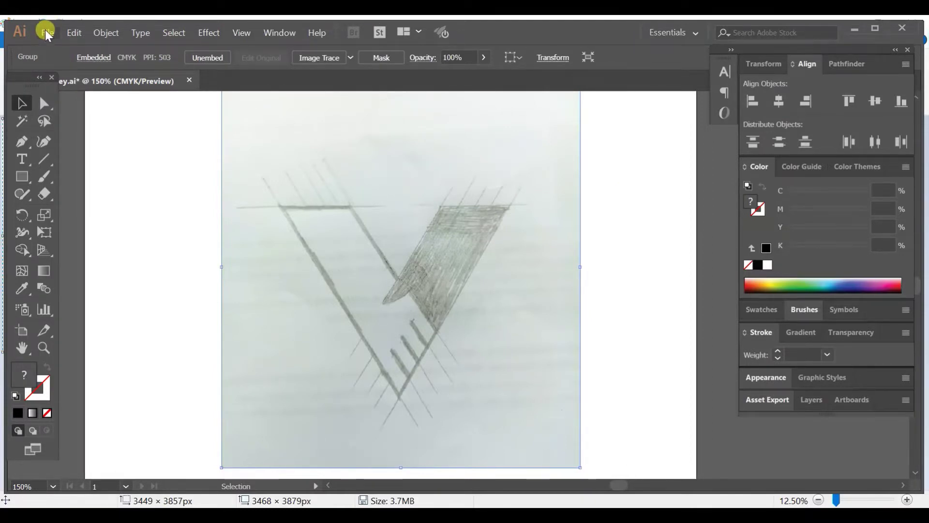
click(108, 32)
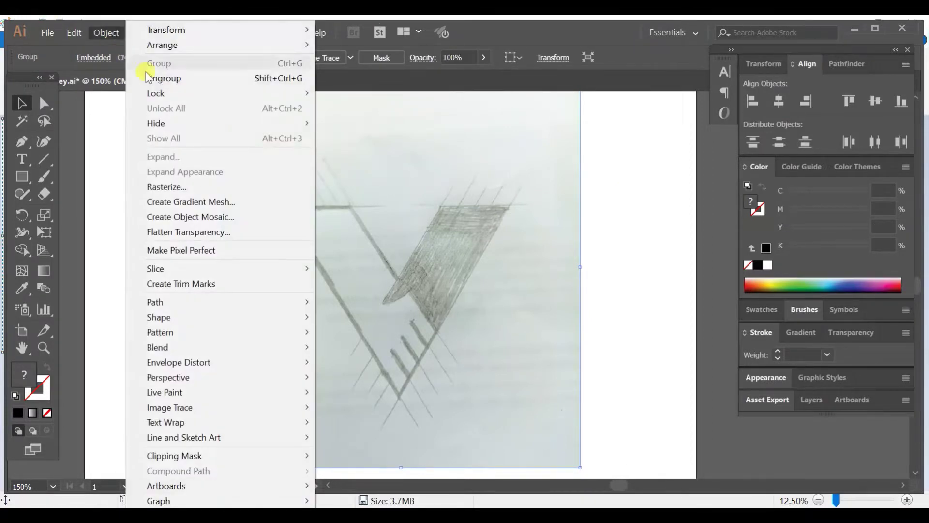
mouse_move(161, 91)
click(337, 91)
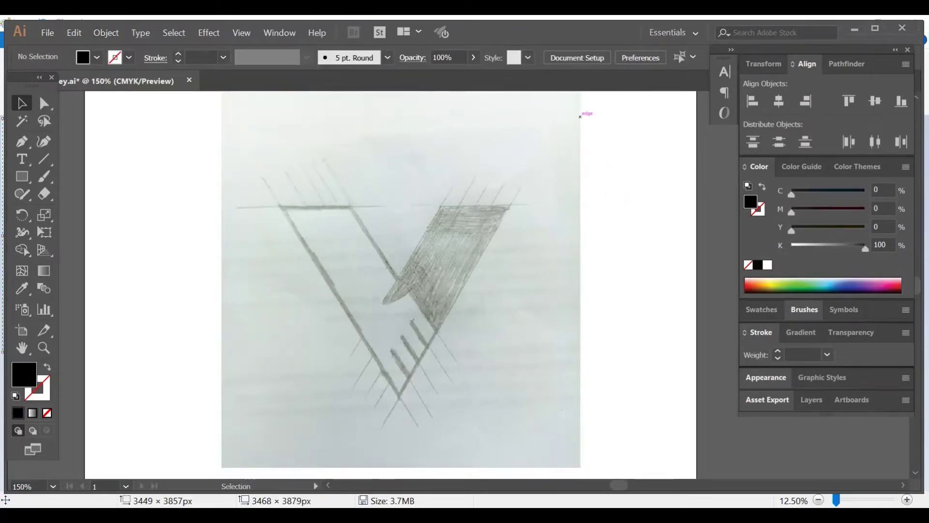
Step: Trace the curved lower edge of the shaded arm's tip with the Pen tool, removing the end anchor's outgoing handle
click(41, 155)
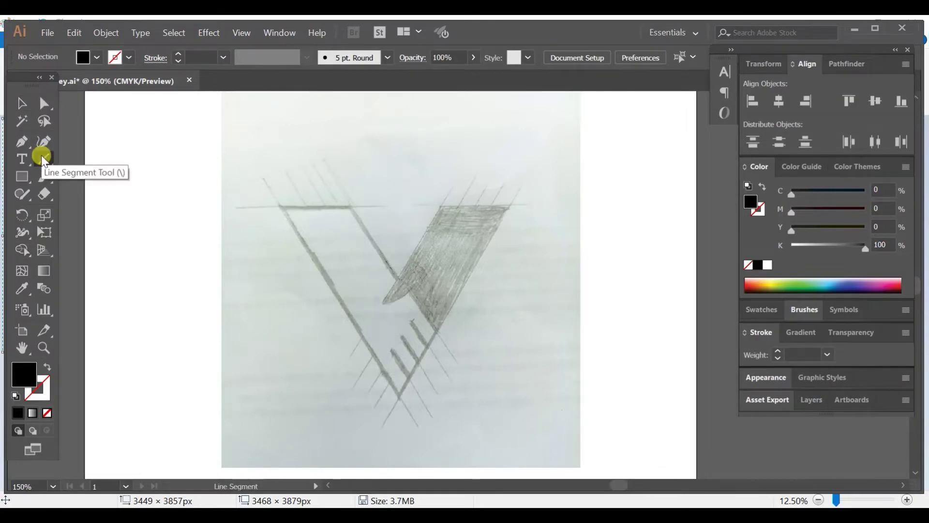
click(22, 141)
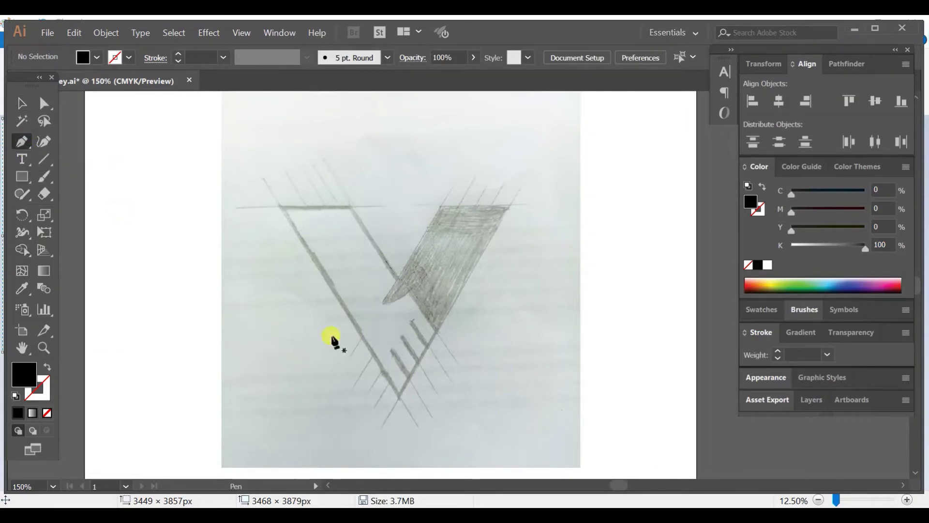
click(376, 305)
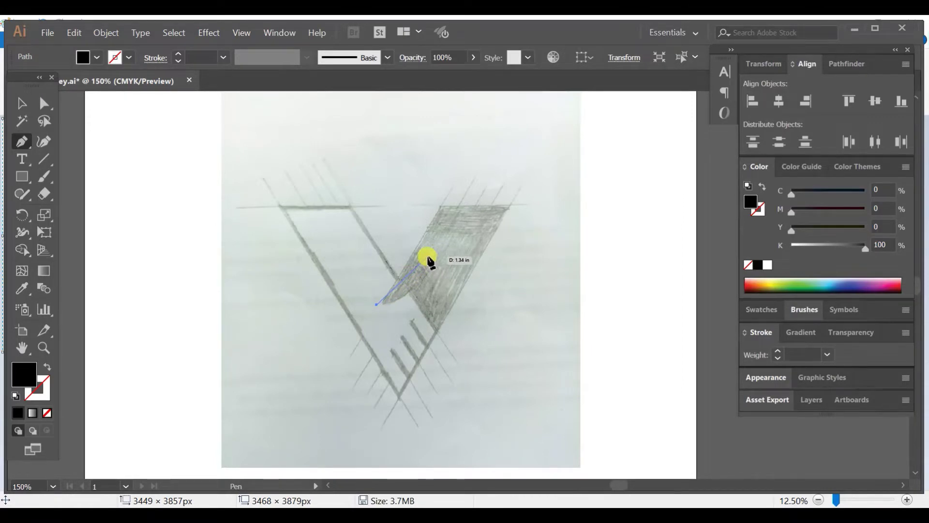
drag(426, 256, 431, 208)
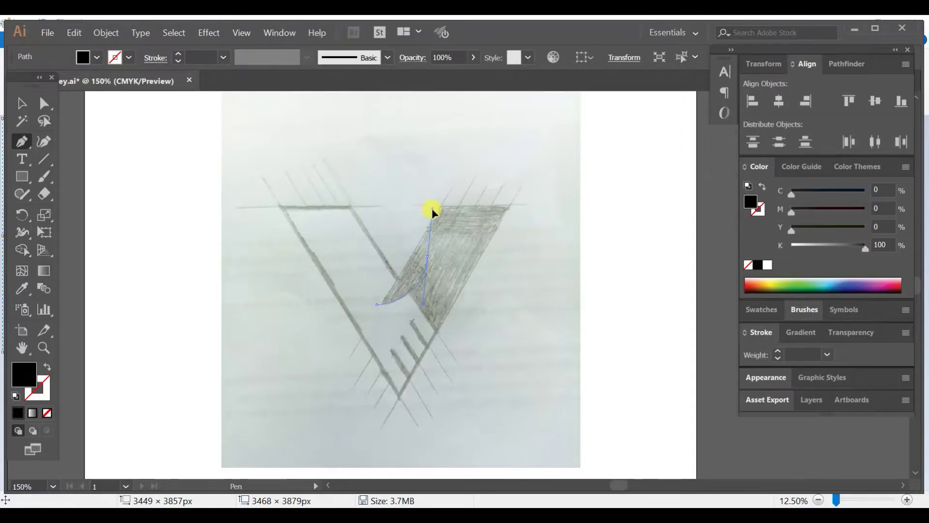
drag(431, 208, 431, 208)
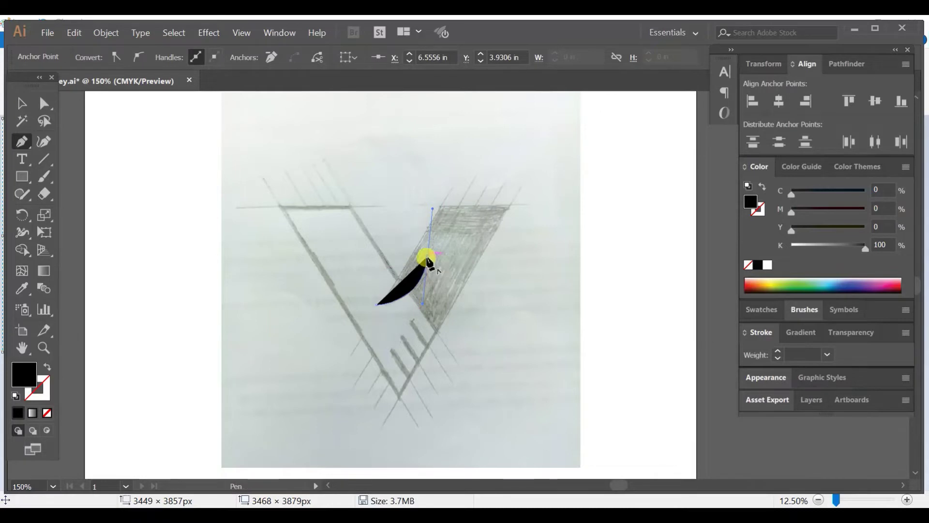
alt+click(427, 259)
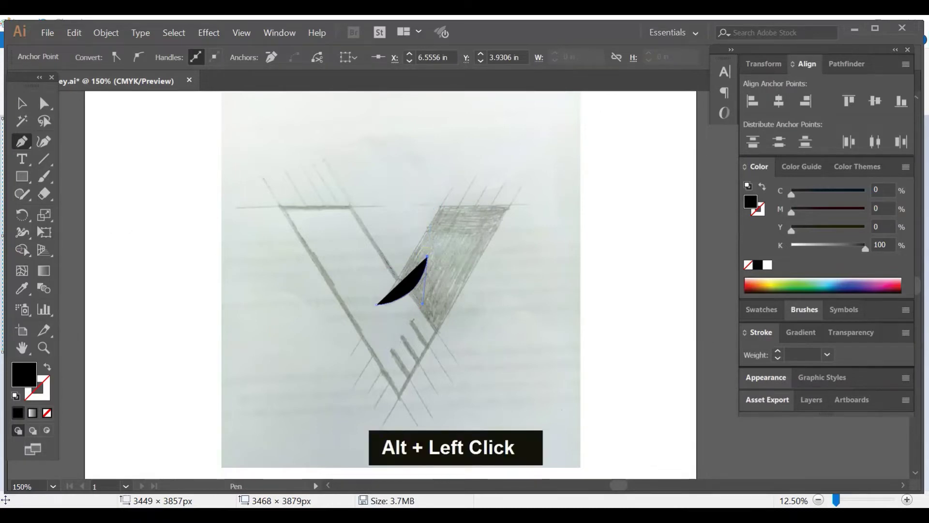
Step: Remove the curve's fill and give it a solid black stroke
key(x)
click(48, 415)
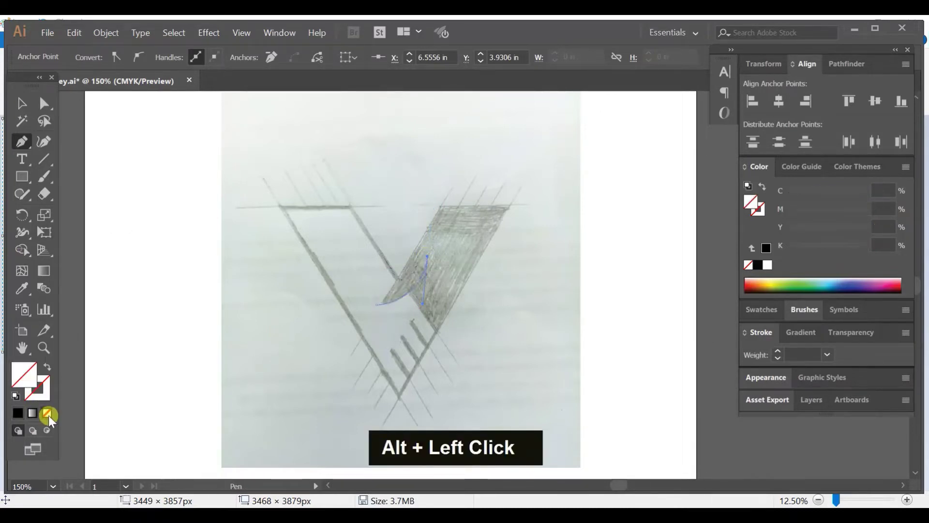
click(20, 410)
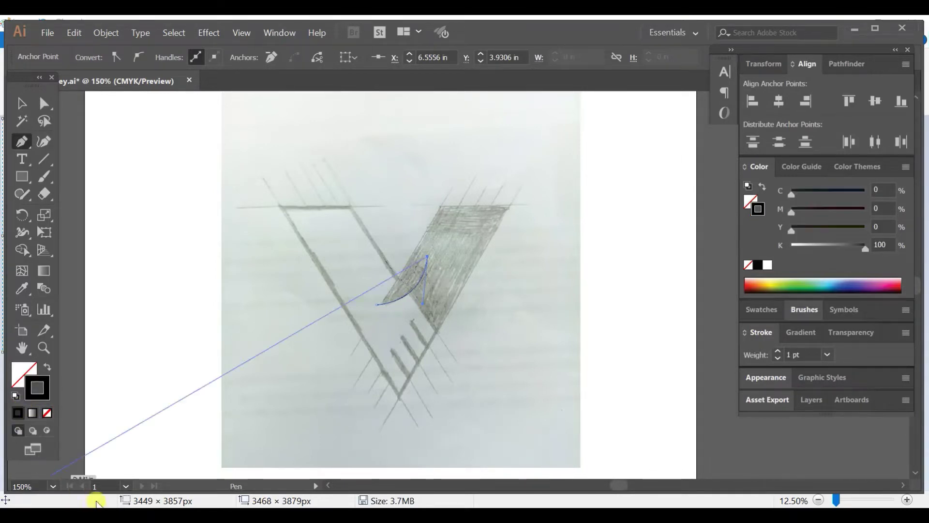
click(22, 103)
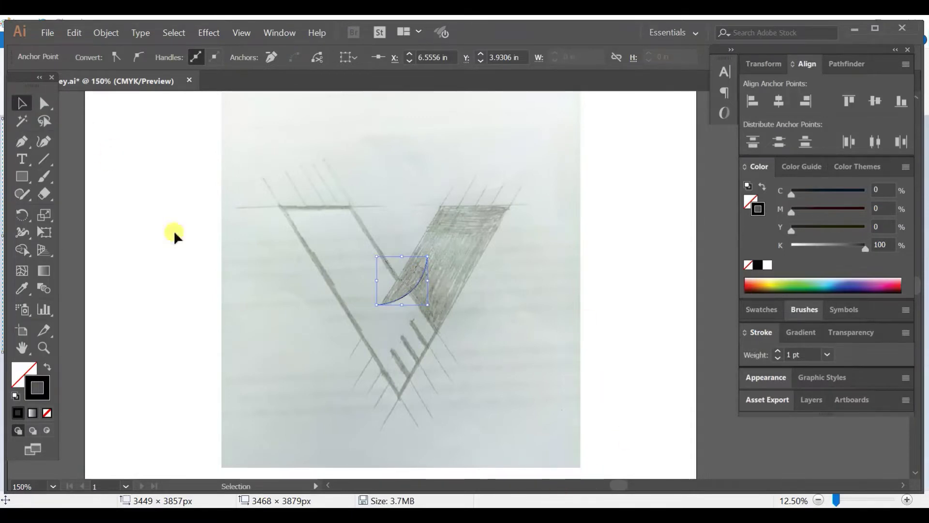
Step: Draw a straight line along the V's outer left edge, extending past both ends of the sketched stroke
click(45, 159)
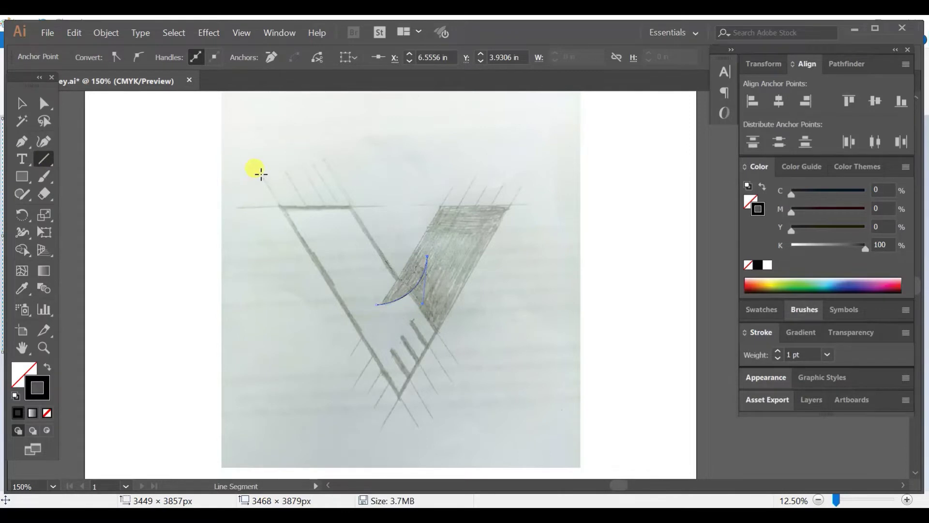
drag(260, 172, 441, 462)
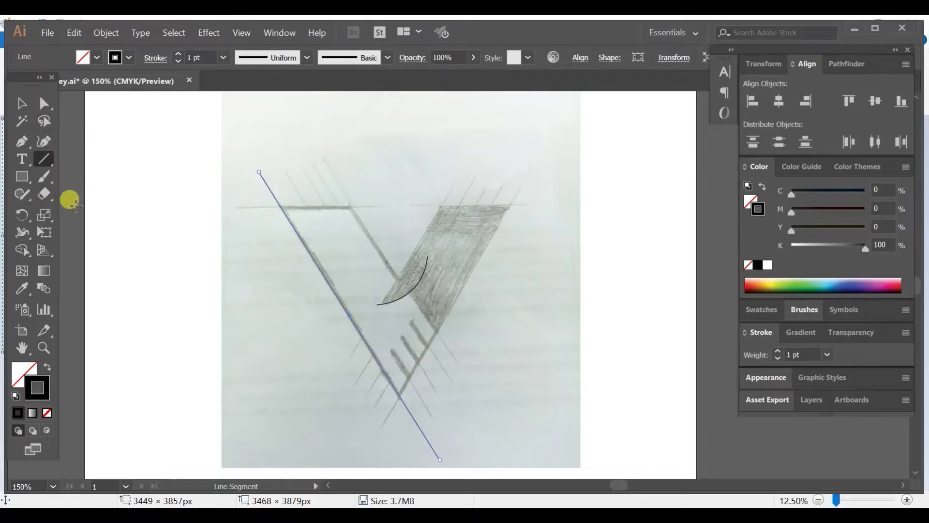
click(21, 103)
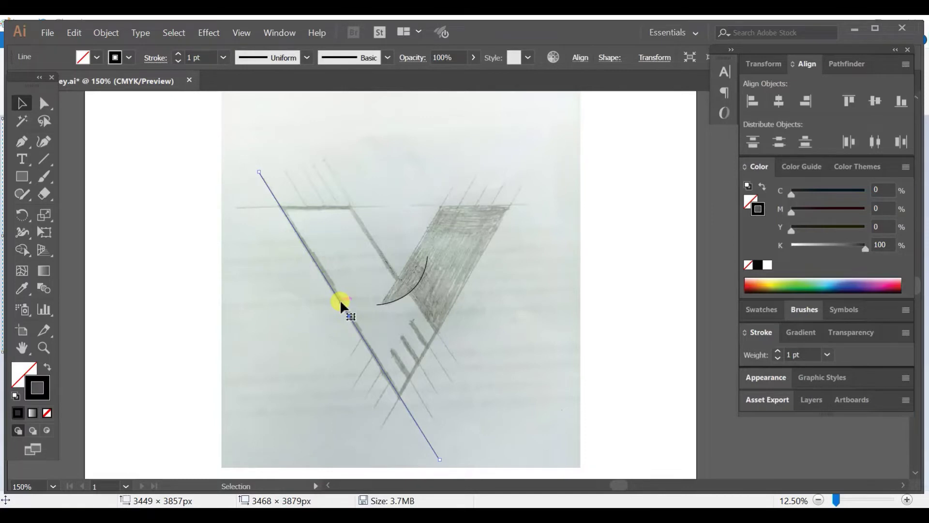
Step: Duplicate the slanted line a short distance to its right and repeat the copy to make five evenly spaced parallel lines
drag(341, 304, 362, 301)
key(ctrl)
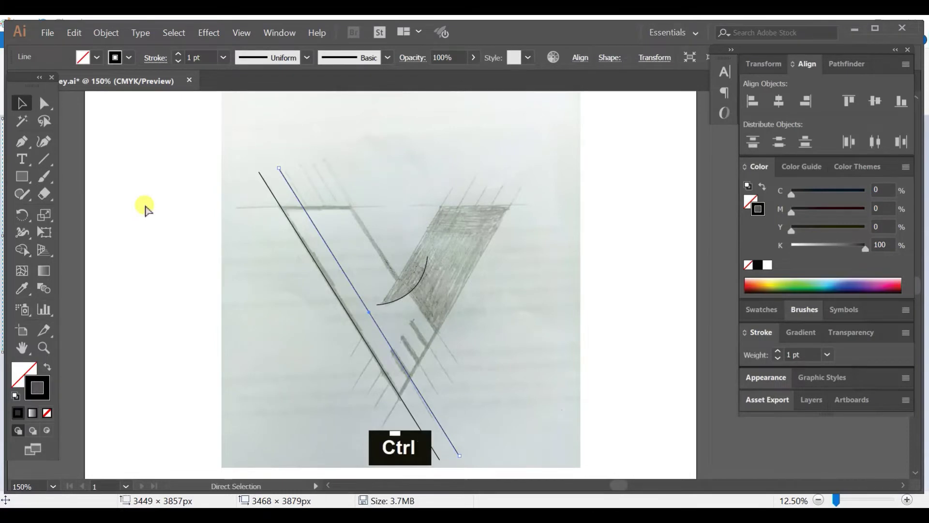
key(ctrl+d)
key(ctrl+d)
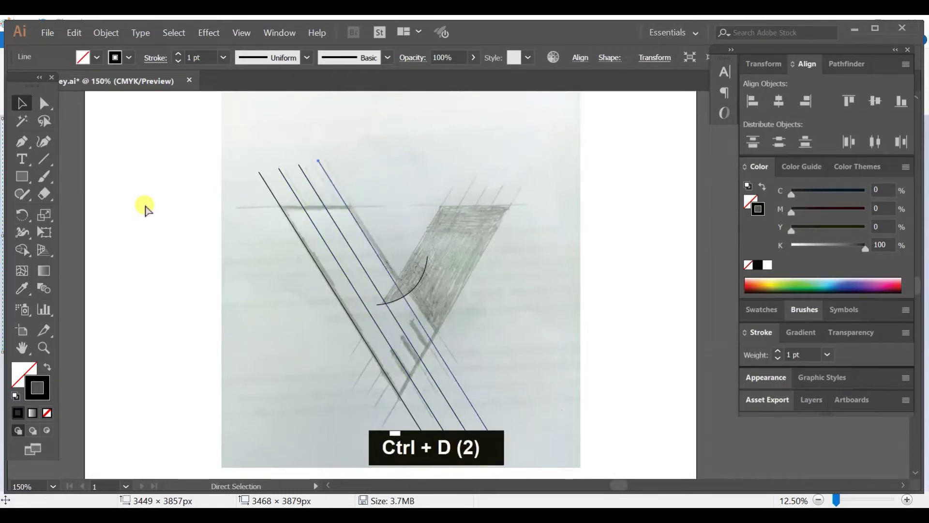
key(ctrl)
key(ctrl+d)
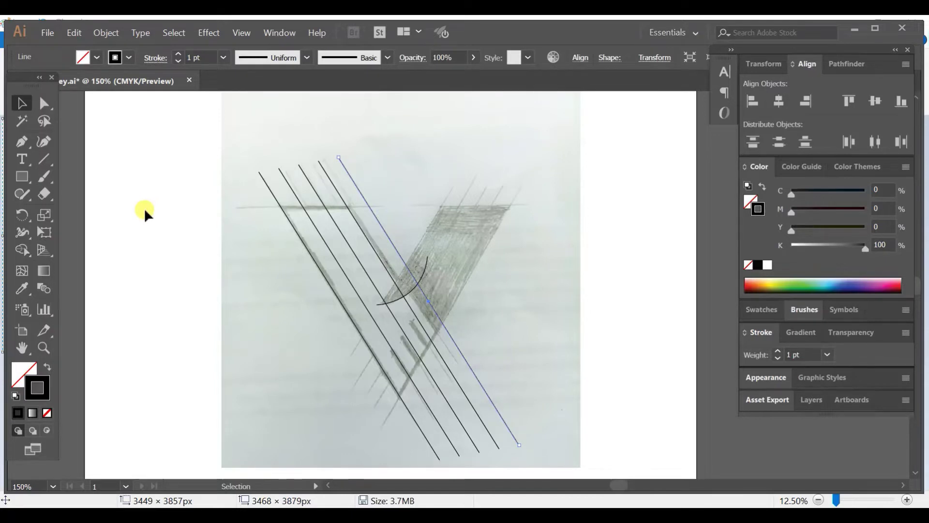
Step: Select the five parallel lines and create a reflected copy of them across the vertical axis
scroll(453, 259, down, 1)
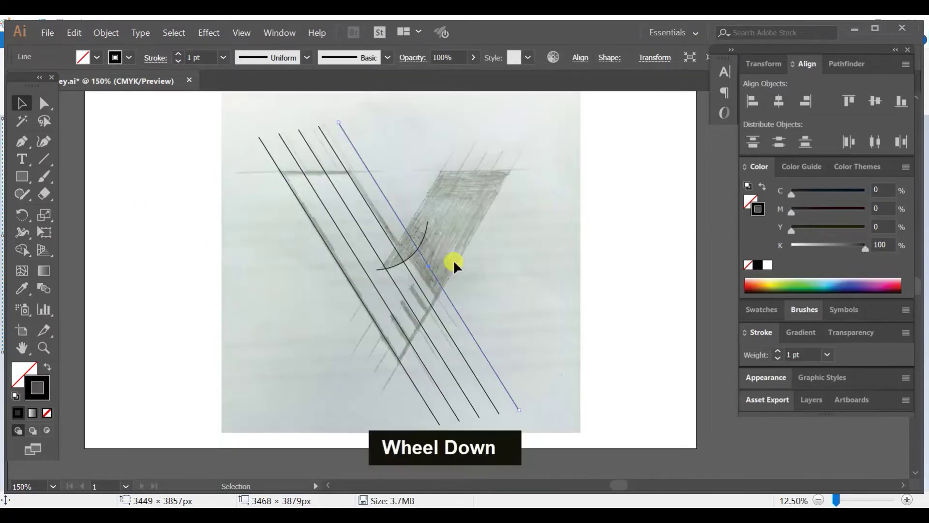
scroll(453, 260, down, 1)
scroll(453, 263, down, 1)
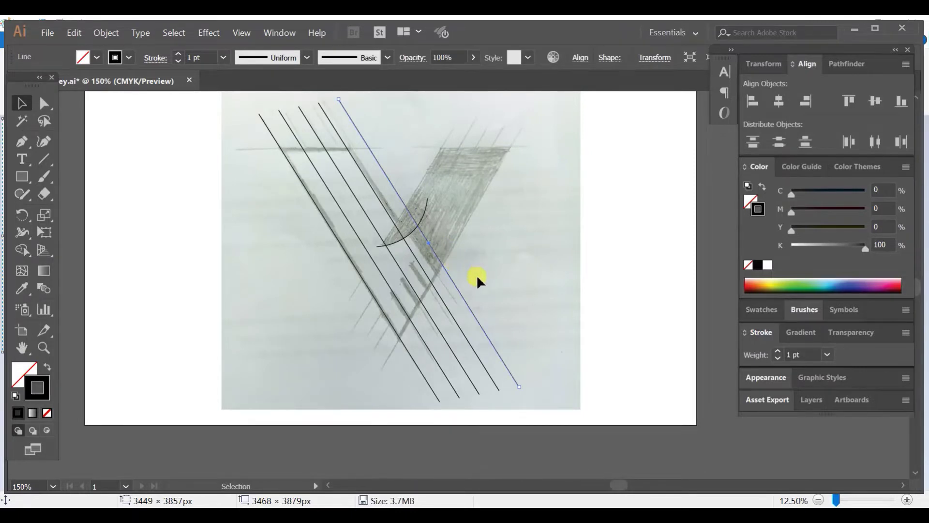
drag(489, 300, 413, 381)
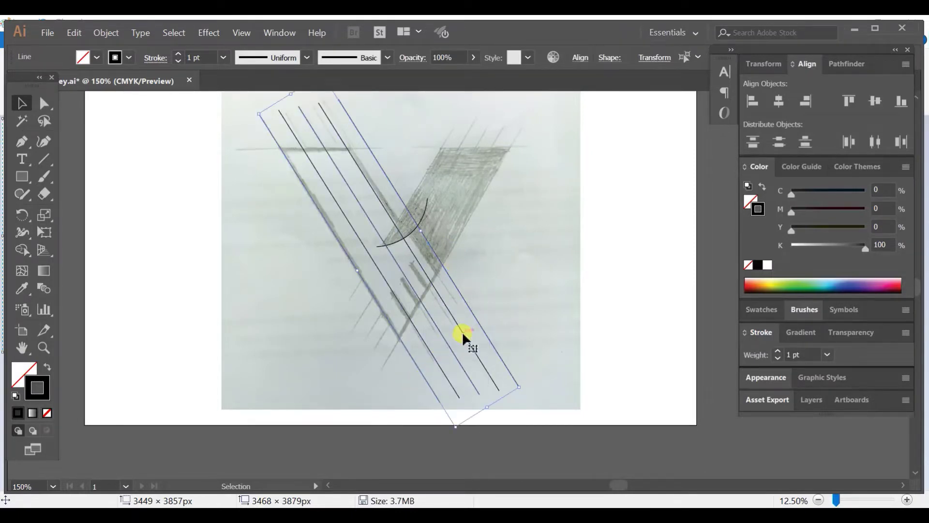
right_click(479, 322)
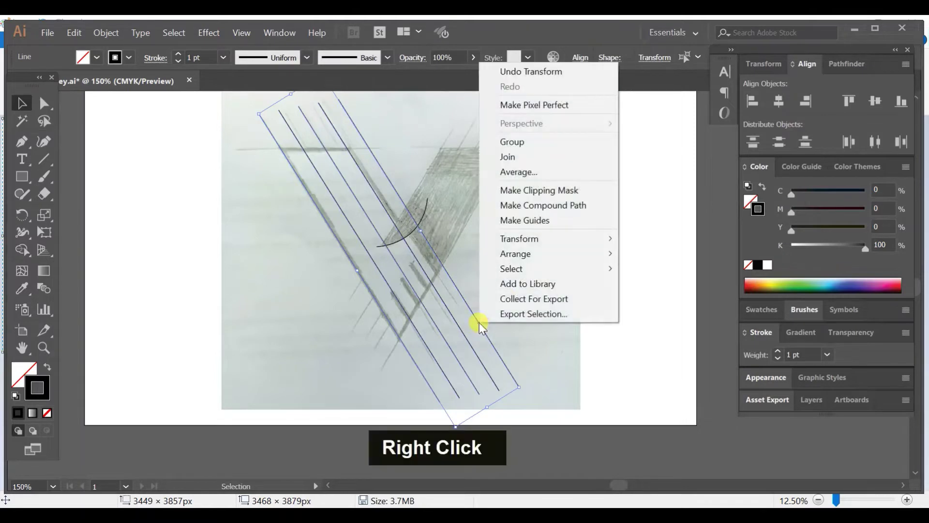
mouse_move(612, 241)
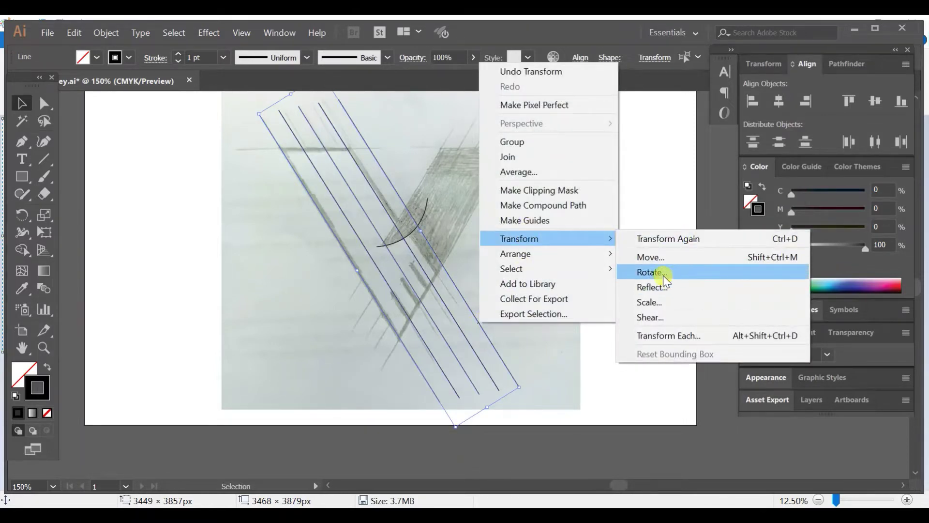
click(666, 290)
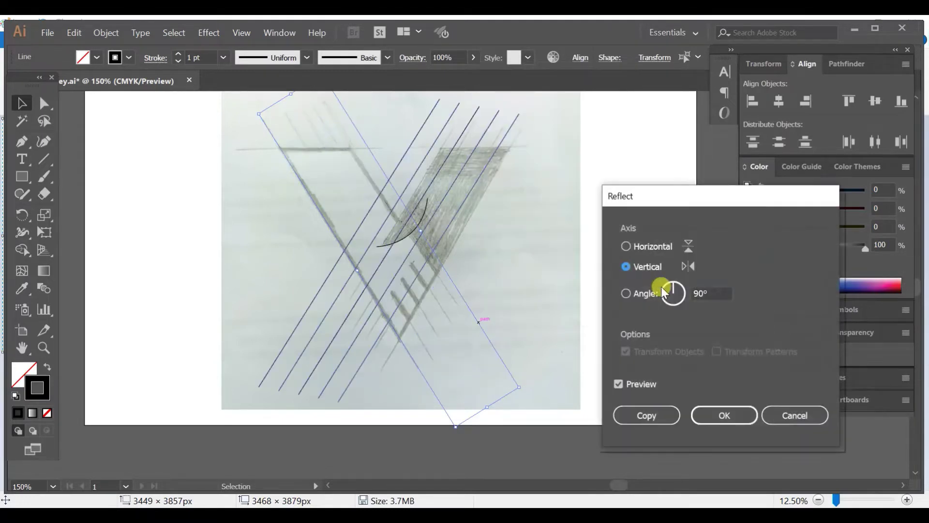
click(659, 412)
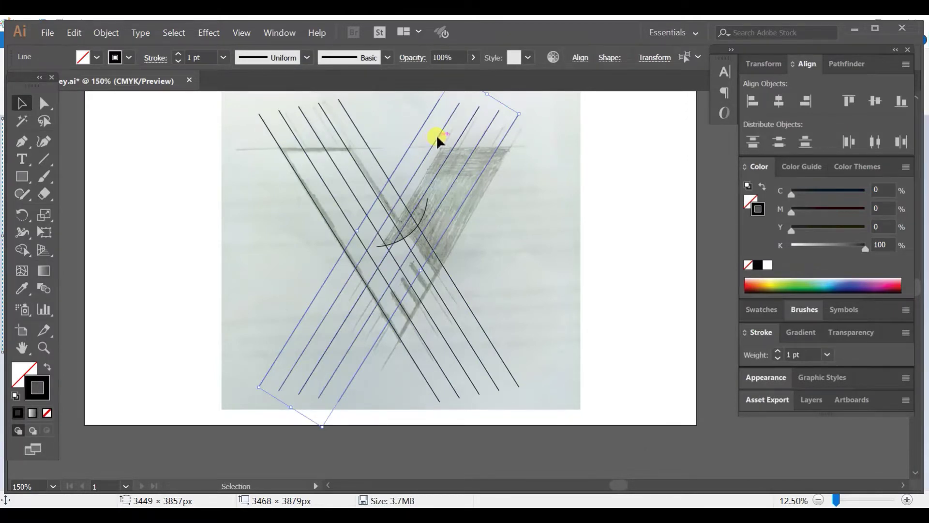
drag(437, 134, 461, 132)
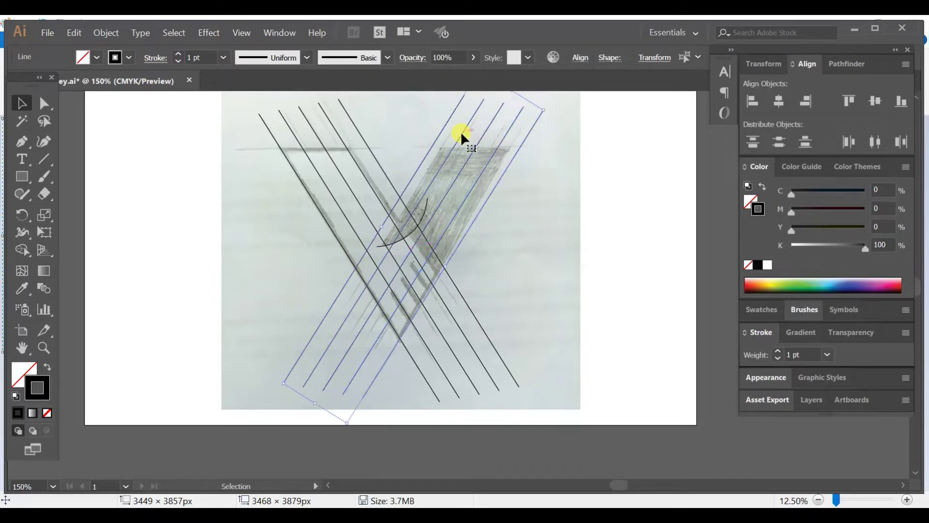
click(498, 133)
key(ctrl+z)
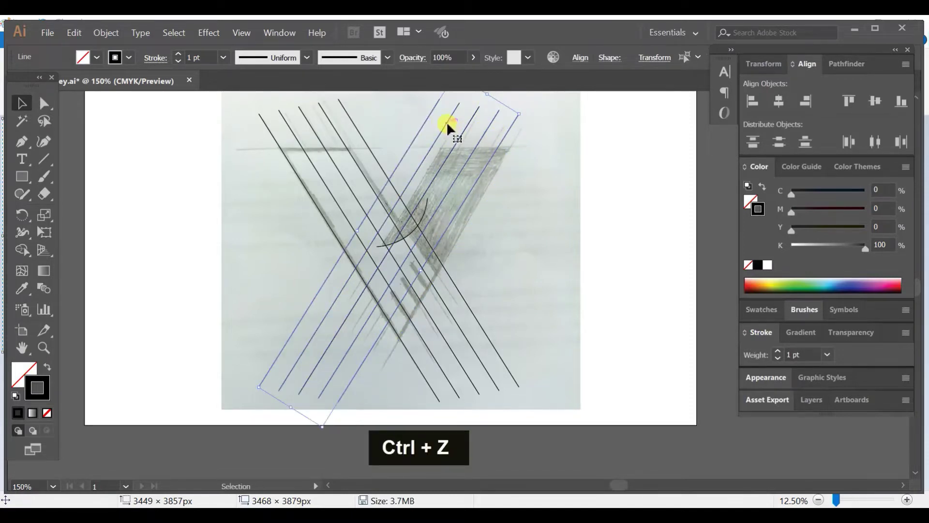
Step: Move the mirrored lines right onto the V's shaded arm and draw a horizontal line across the top edge of both arms
drag(449, 126, 485, 125)
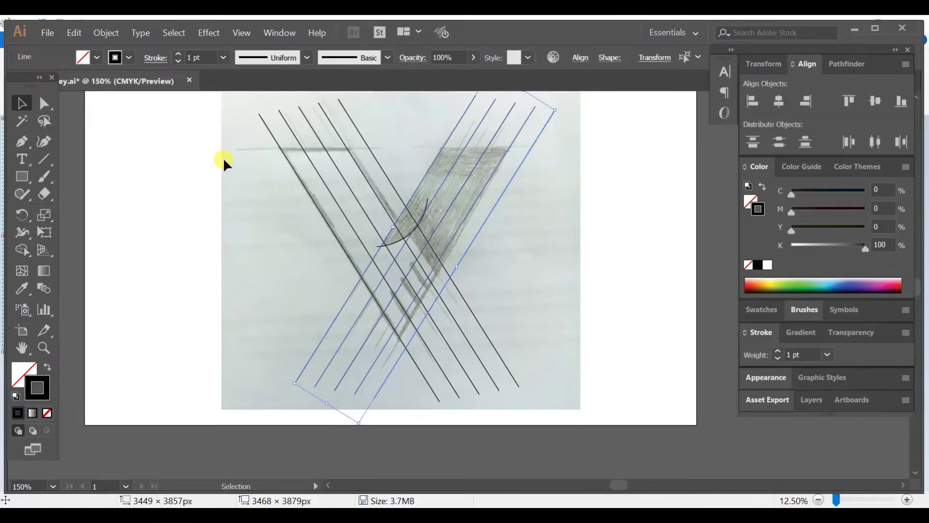
click(47, 157)
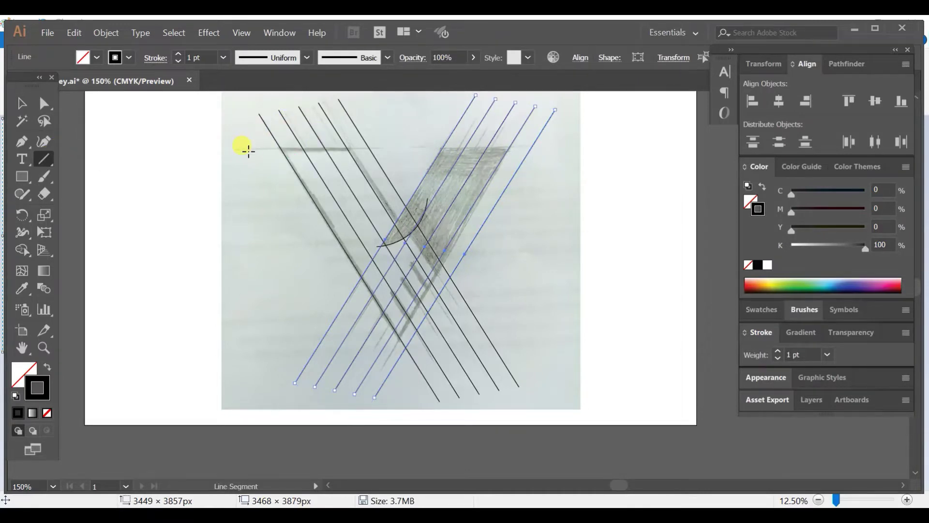
drag(248, 152, 581, 149)
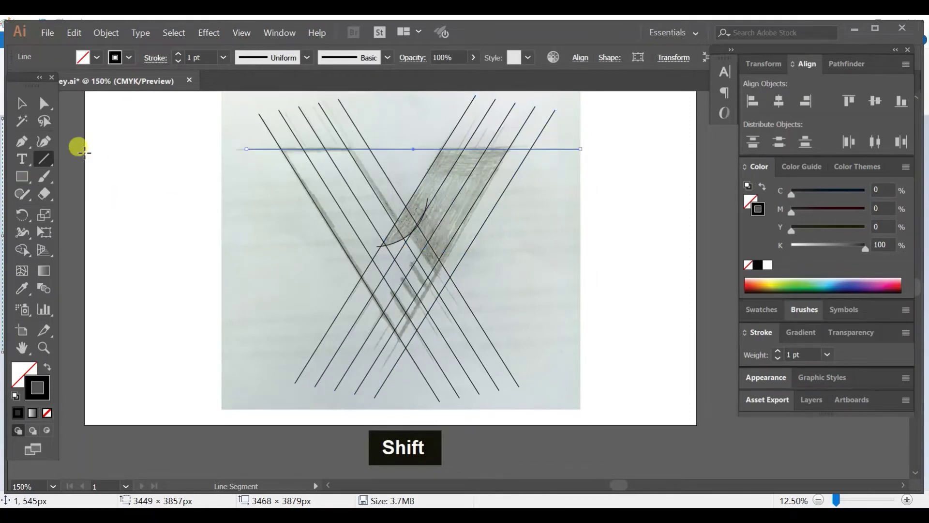
Step: Select all the lines and use Shape Builder to remove the ends above the horizontal line and its excess outside and between the arms
click(21, 102)
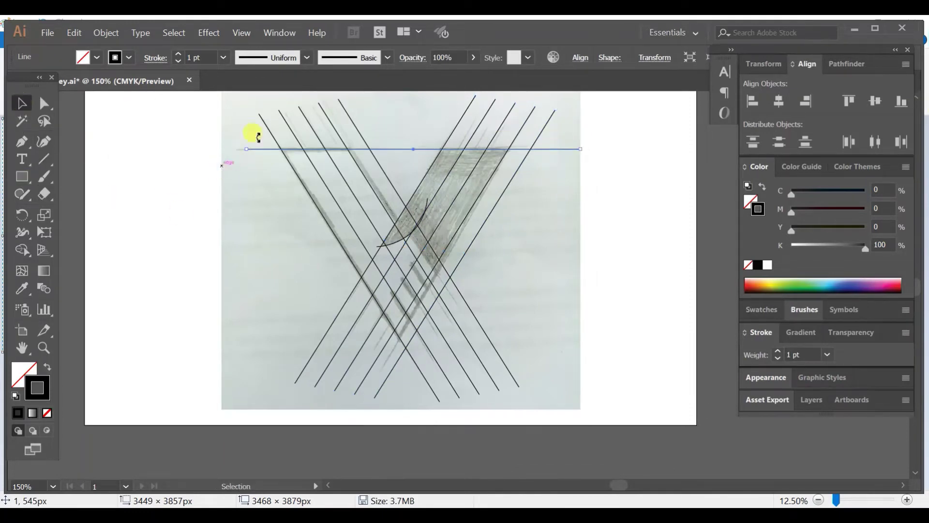
drag(236, 117, 556, 367)
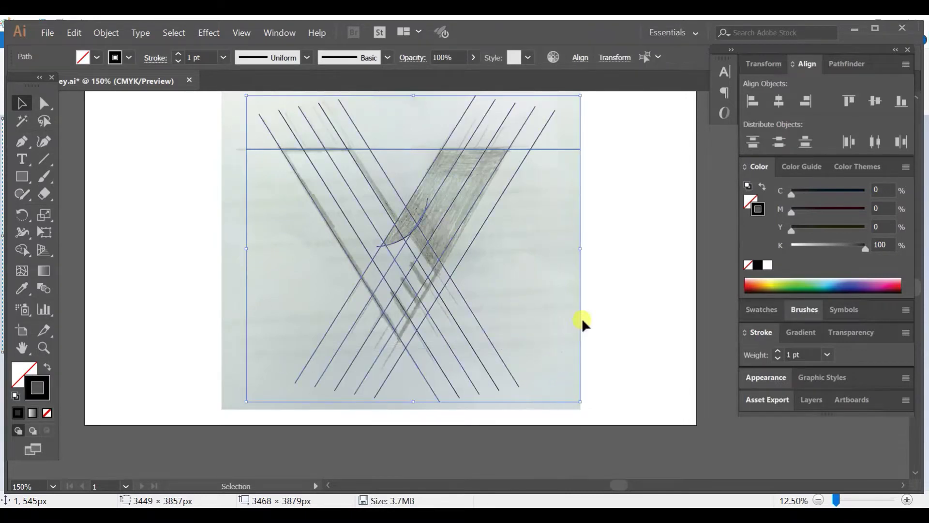
click(24, 250)
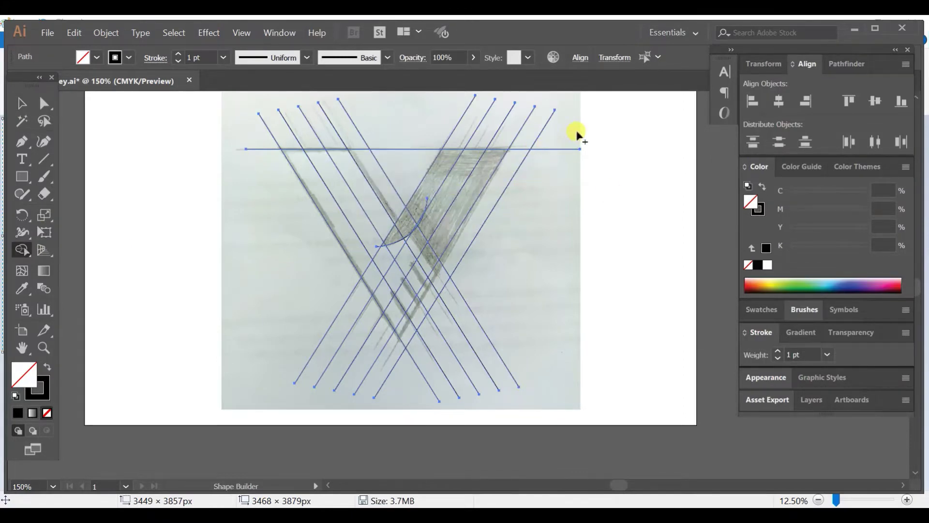
drag(577, 130, 450, 131)
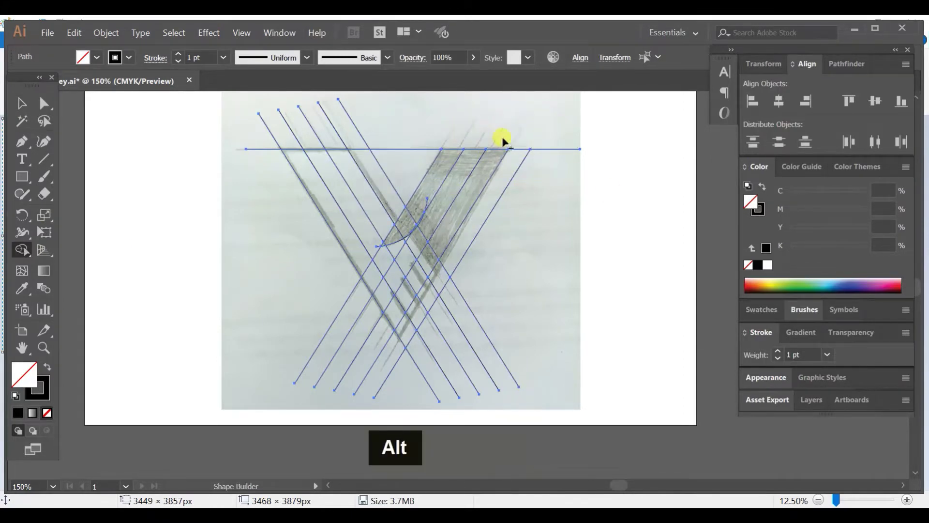
drag(555, 130, 566, 218)
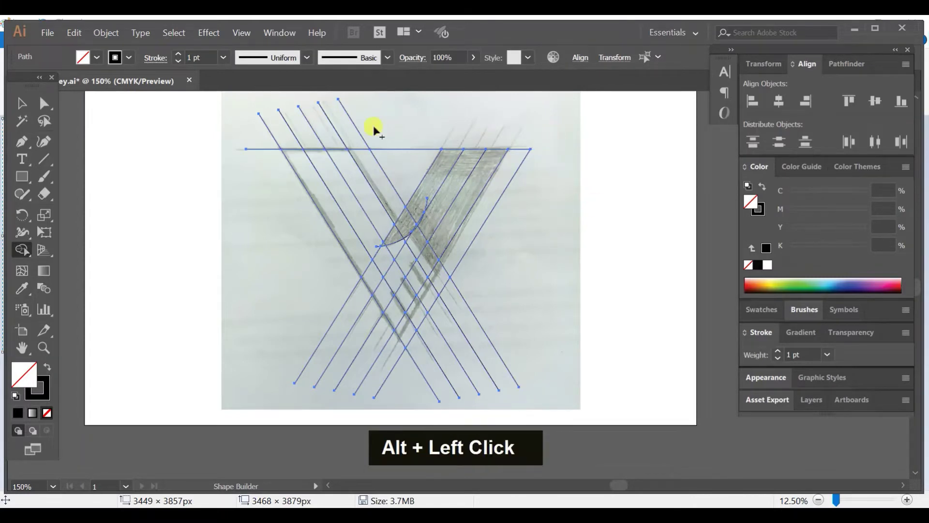
drag(254, 128, 364, 128)
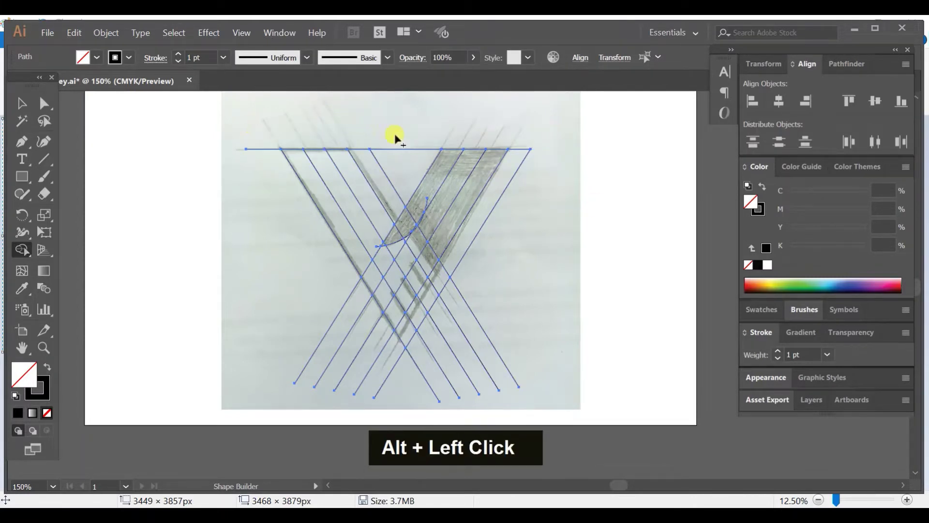
drag(272, 139, 279, 221)
drag(413, 121, 412, 182)
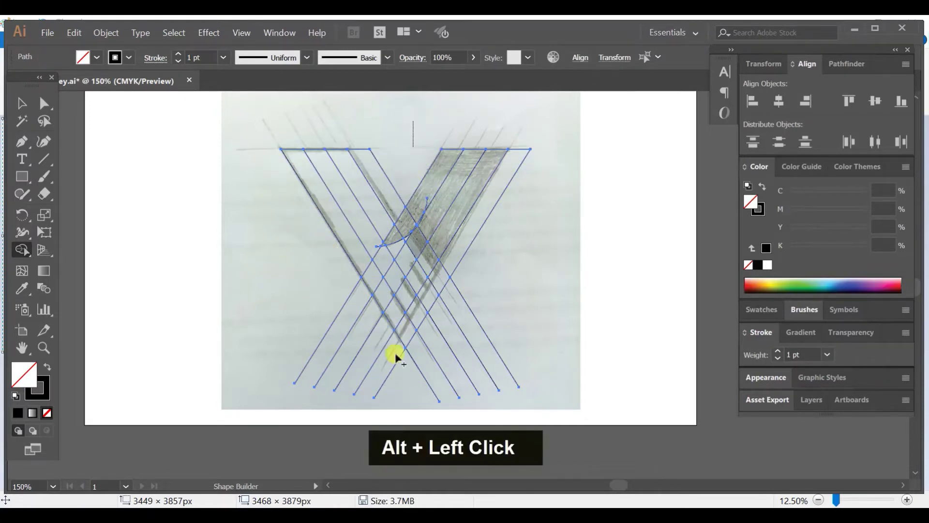
Step: Remove the line ends that extend below the V's outer edges on both sides with Shape Builder
drag(505, 299, 457, 379)
drag(432, 408, 441, 407)
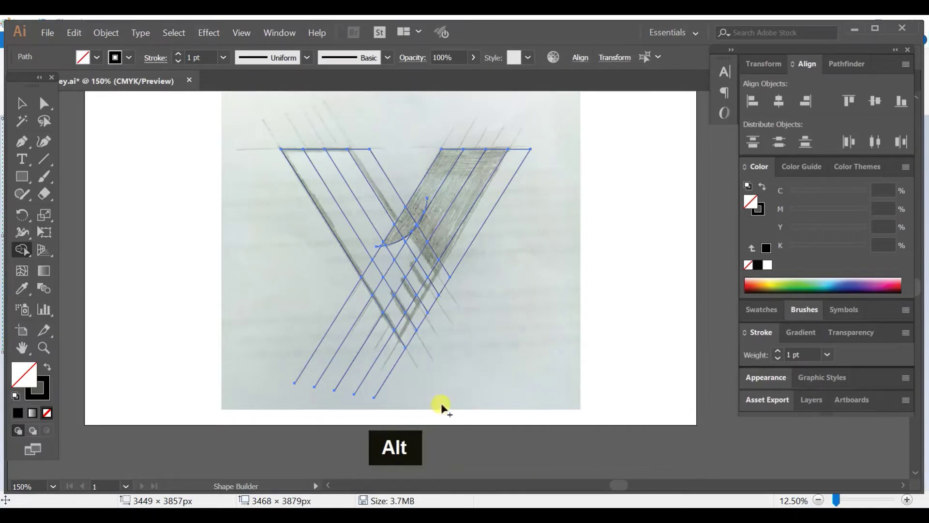
drag(279, 282, 400, 400)
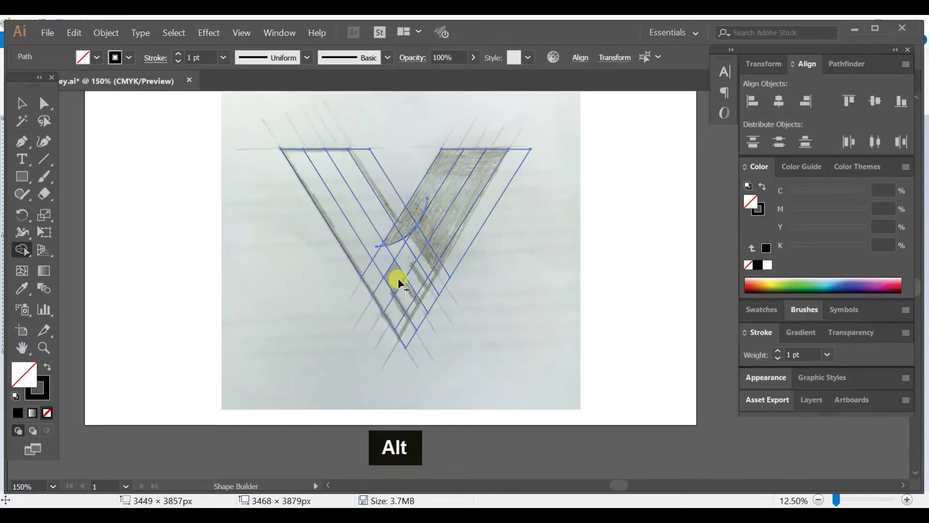
Step: Merge the right arm's strips into one shape down to the curve, including the part ending in the curved tip
key(ctrl+equal)
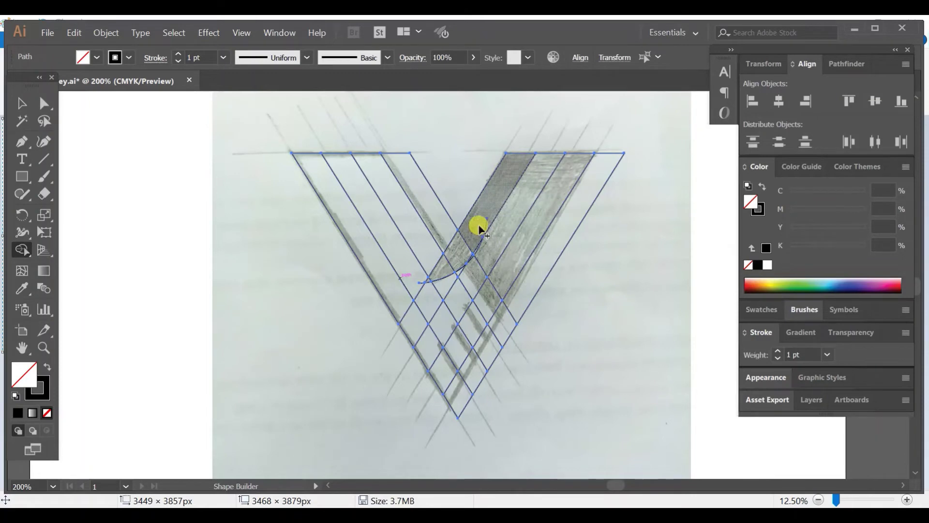
drag(481, 228, 519, 285)
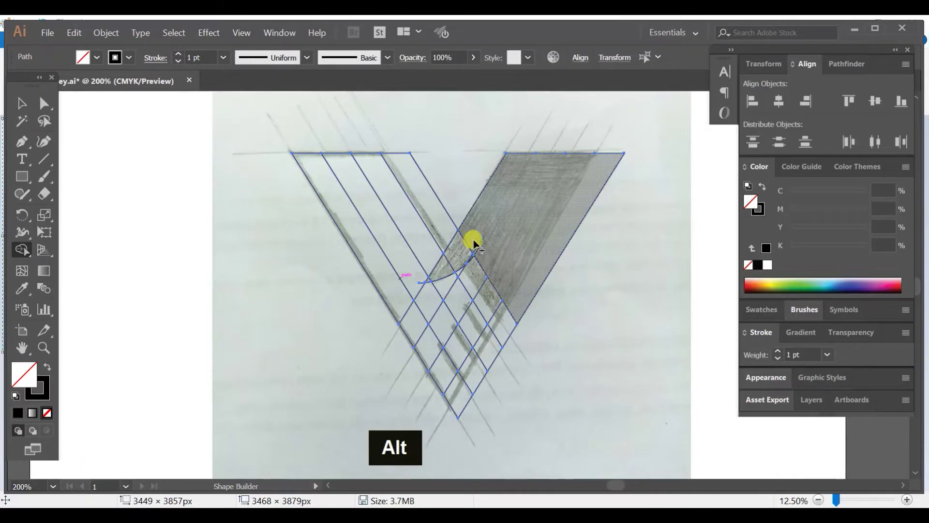
alt+click(484, 260)
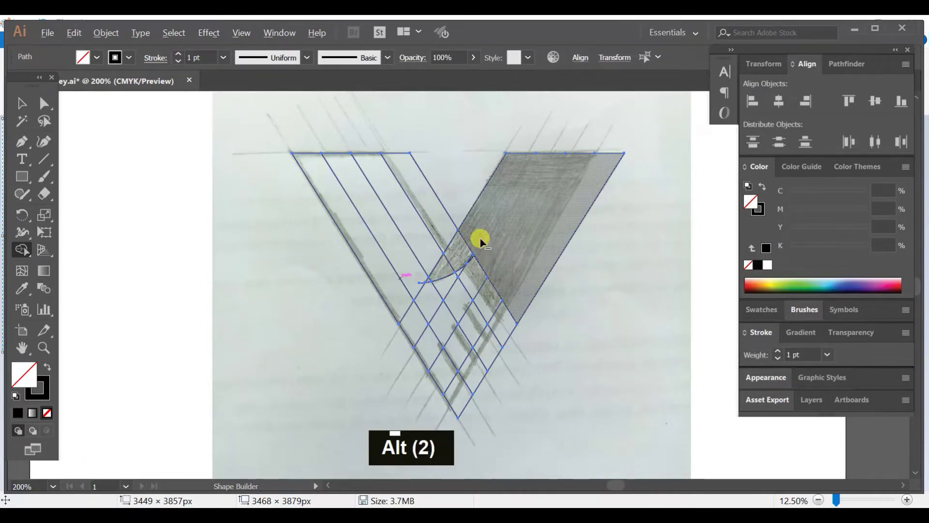
mouse_move(482, 237)
mouse_down()
mouse_move(428, 282)
mouse_move(451, 283)
mouse_up()
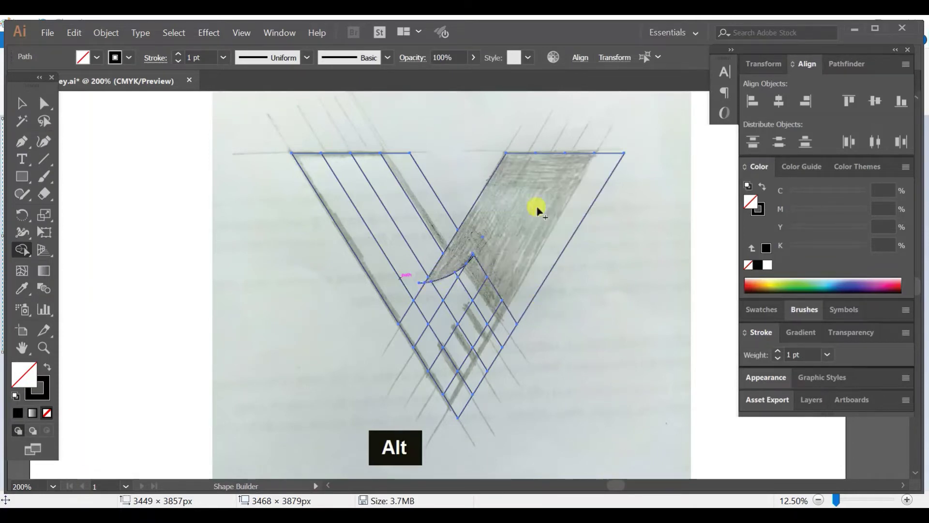
Step: Merge the left arm's strips into one shape and join it with the adjoining cells below the curve
drag(417, 198, 382, 260)
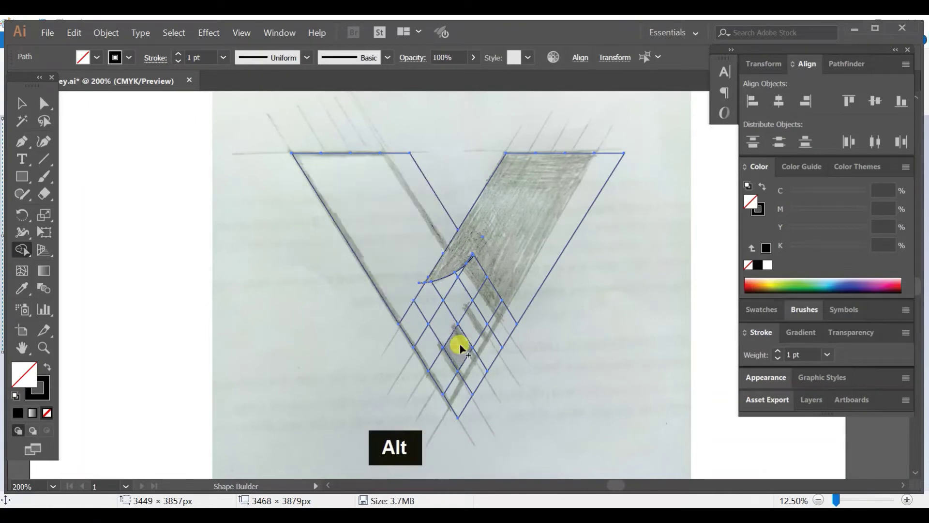
drag(399, 294, 419, 326)
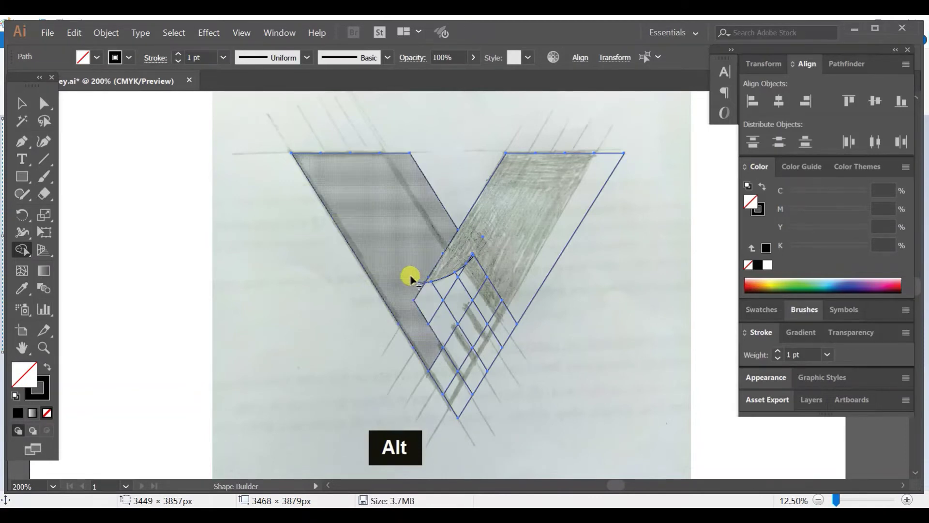
key(alt)
mouse_move(409, 275)
mouse_down()
mouse_move(442, 332)
mouse_move(425, 333)
mouse_move(423, 343)
mouse_move(432, 345)
mouse_move(435, 310)
mouse_up()
key(alt)
mouse_move(435, 309)
mouse_down()
mouse_move(477, 289)
mouse_move(429, 292)
mouse_move(454, 270)
mouse_move(457, 280)
mouse_up()
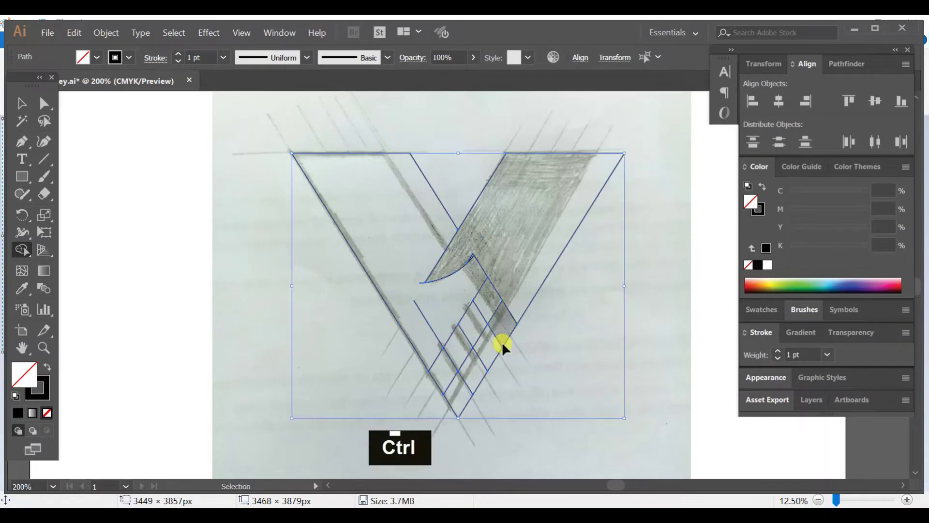
Step: Remove the cross segments between the upper cells below the curve so the bands along the right edge join the left arm
key(ctrl+equal)
key(ctrl+equal)
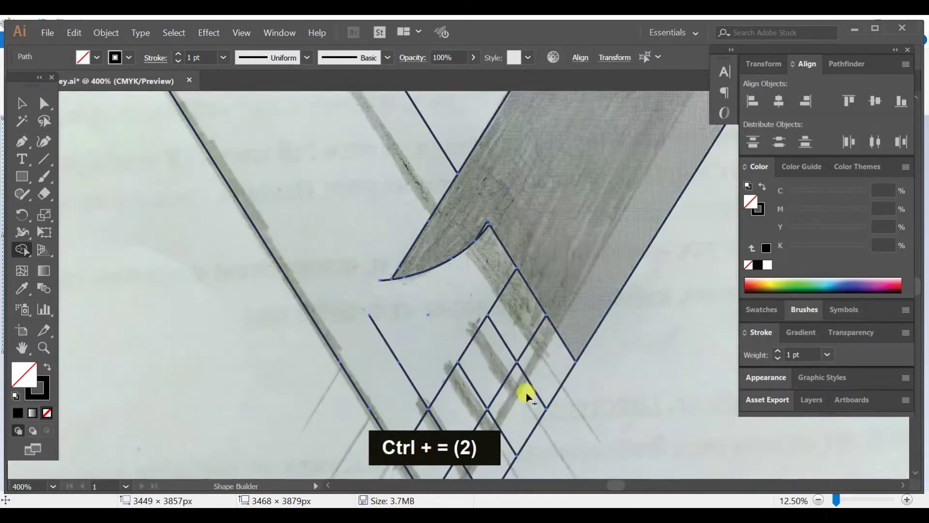
alt+click(517, 318)
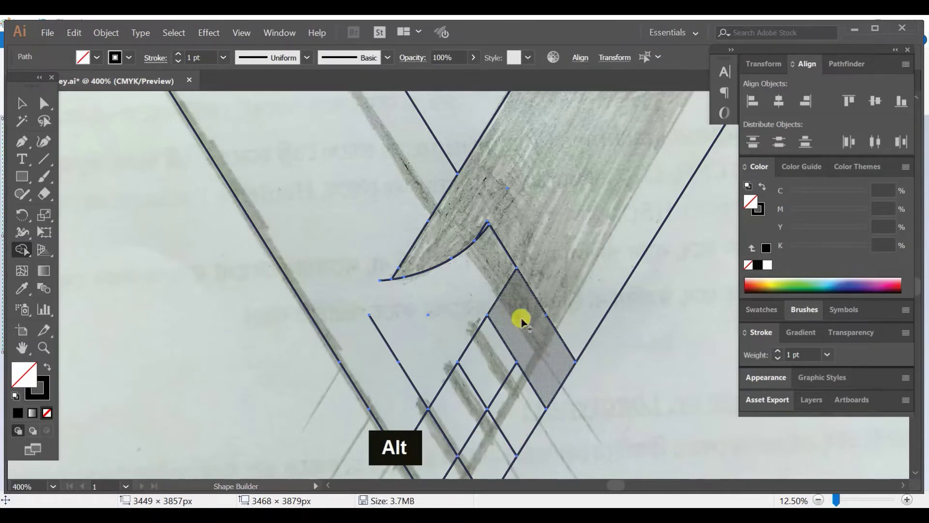
alt+click(490, 292)
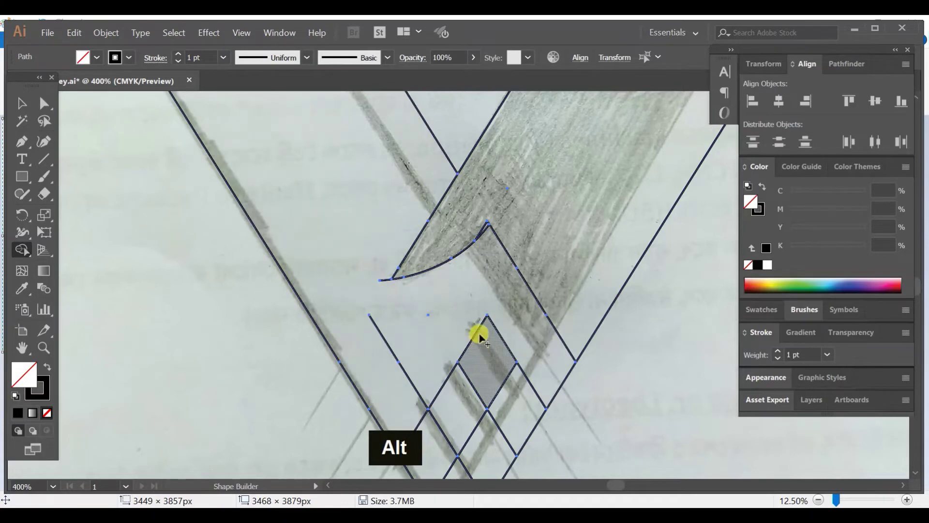
alt+click(479, 335)
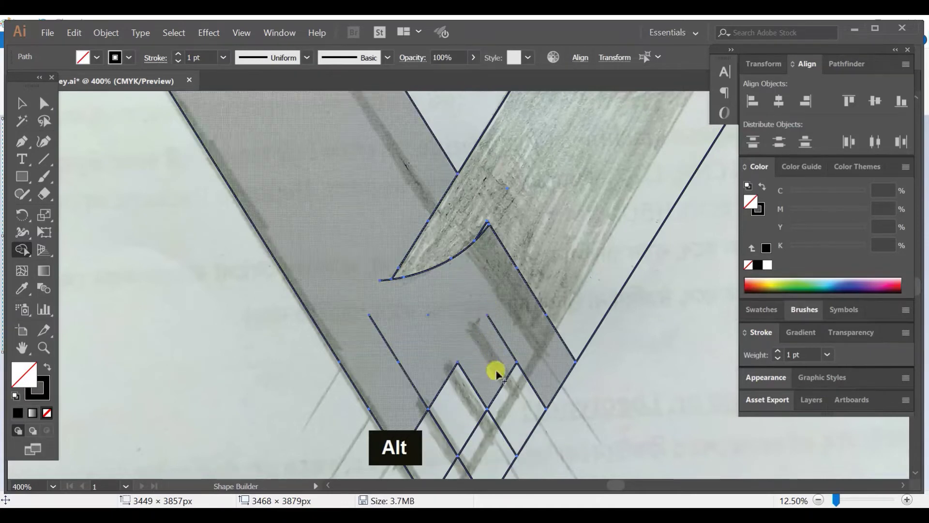
alt+click(499, 376)
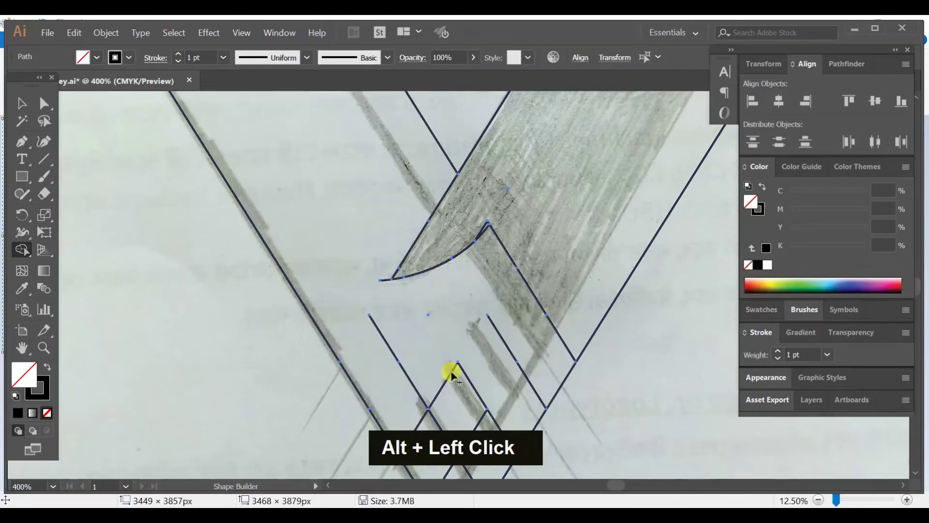
Step: Remove the remaining cross segments and the leftmost inner line near the V's point, keeping only three parallel slanted lines
drag(462, 401, 453, 364)
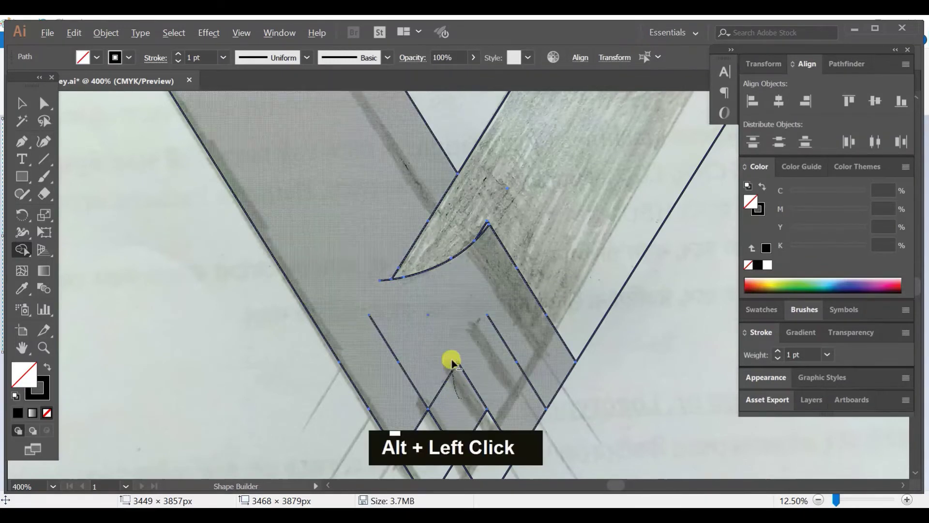
alt+click(490, 441)
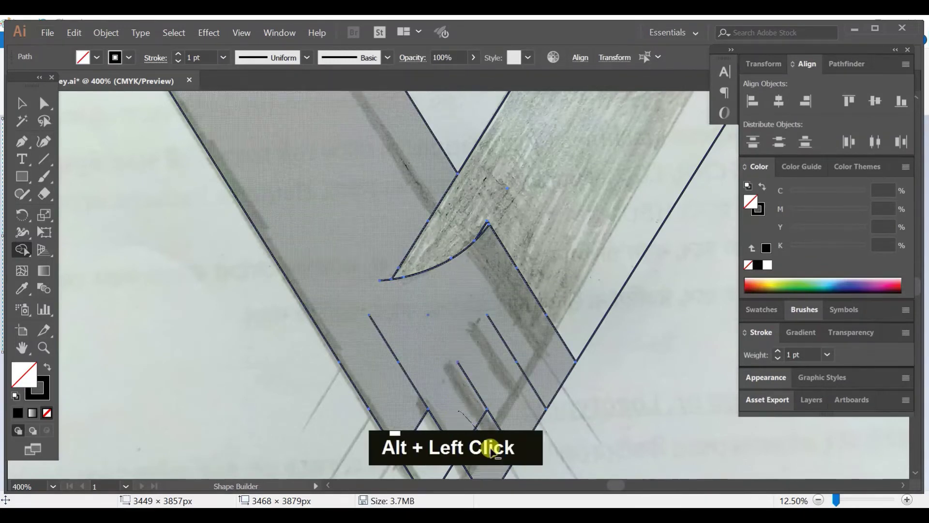
scroll(412, 379, down, 2)
scroll(412, 380, down, 2)
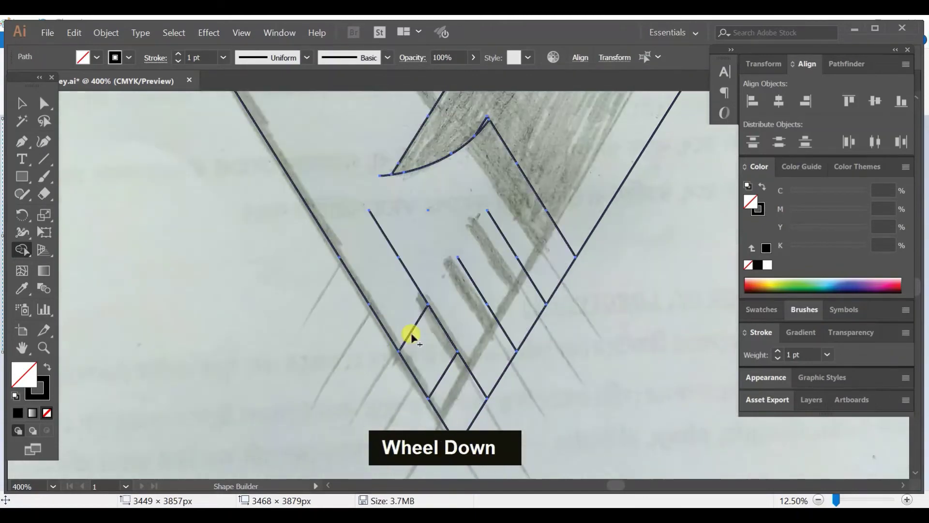
drag(429, 356, 455, 392)
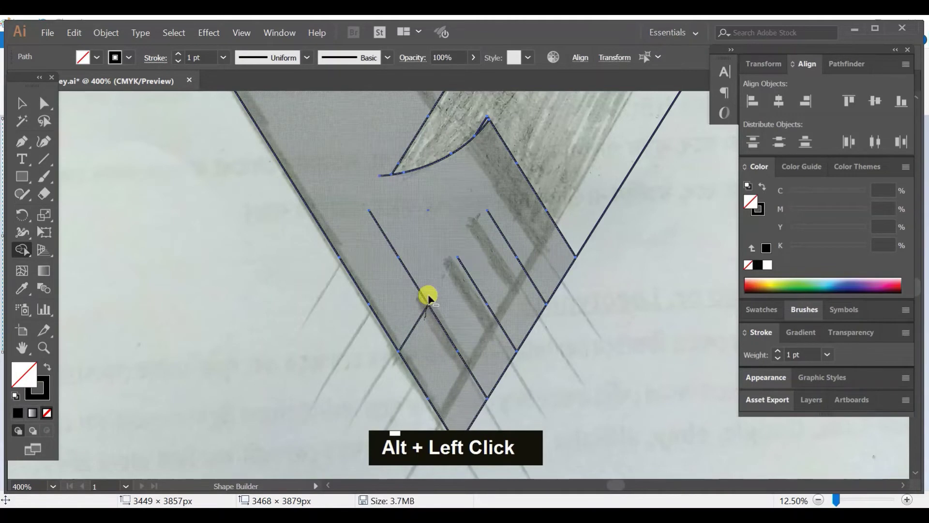
alt+click(424, 296)
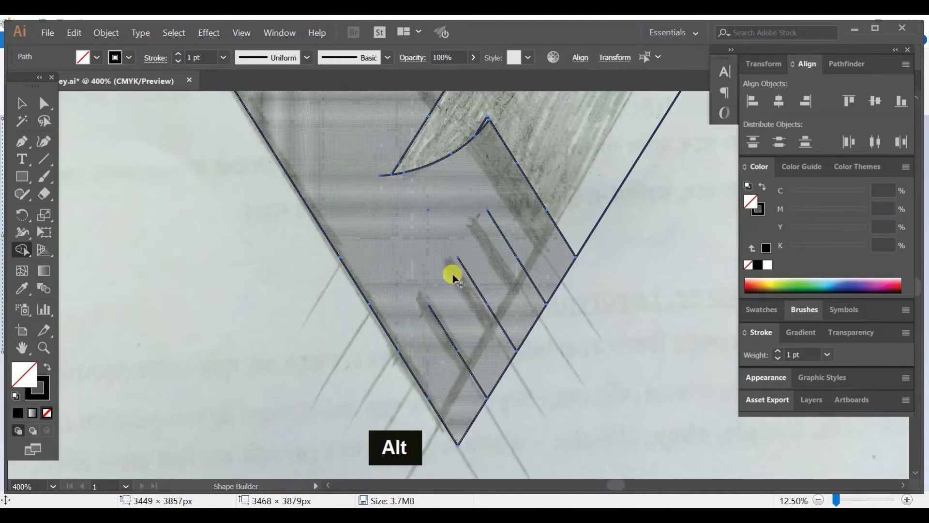
Step: Trim the curve's stub past the left tip and clear the small sliver at its right end with Shape Builder
scroll(468, 294, up, 1)
scroll(468, 294, up, 1)
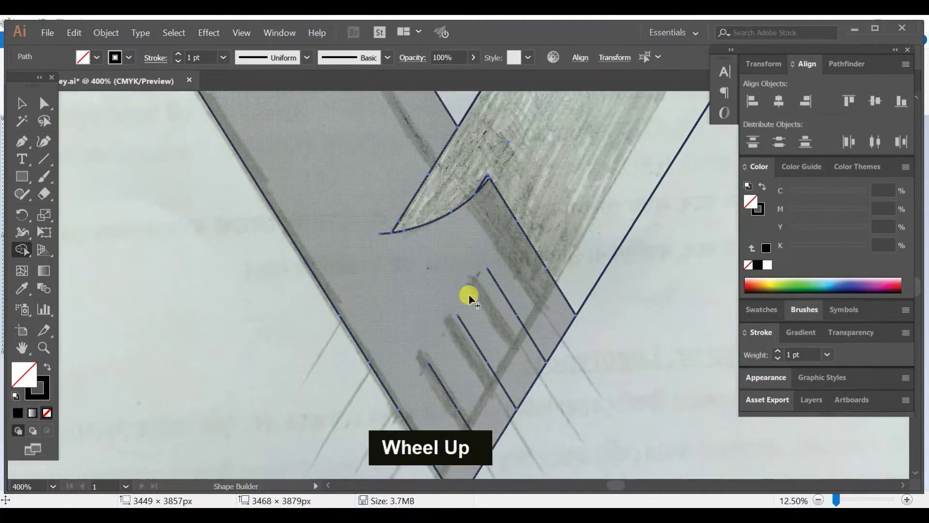
scroll(468, 296, down, 4)
scroll(468, 295, up, 2)
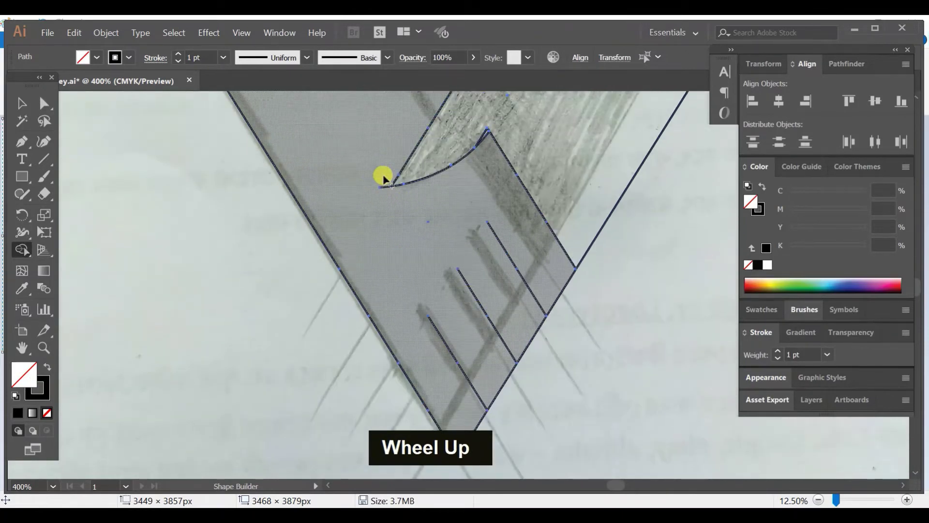
key(alt)
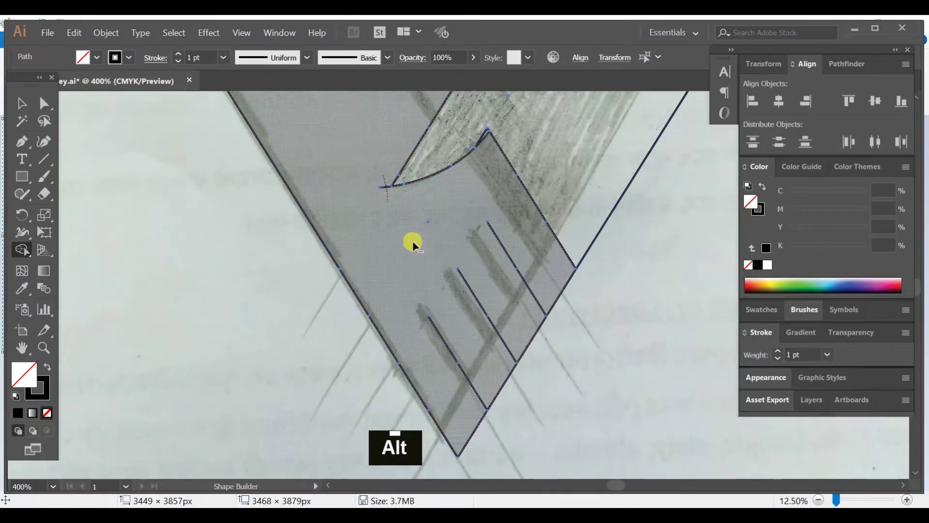
scroll(420, 252, up, 5)
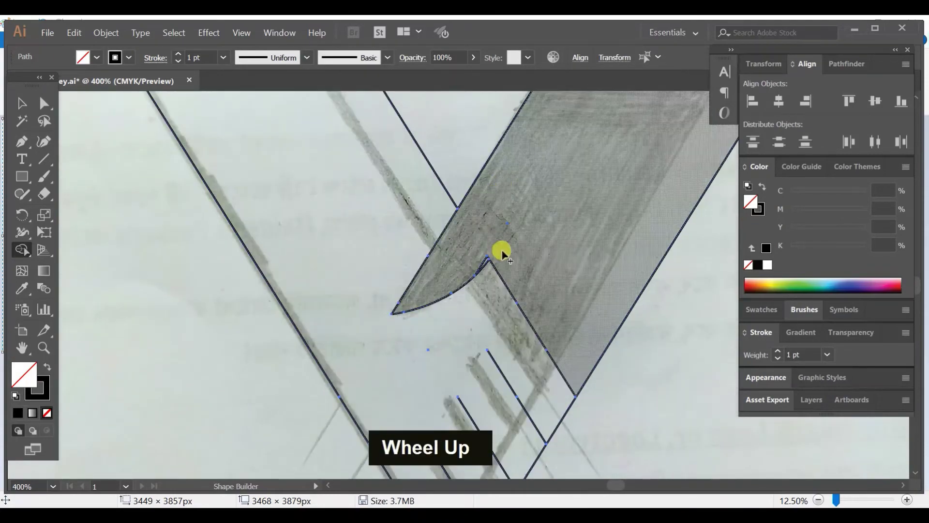
mouse_move(498, 252)
mouse_down()
mouse_move(478, 267)
mouse_move(486, 260)
mouse_move(492, 307)
mouse_up()
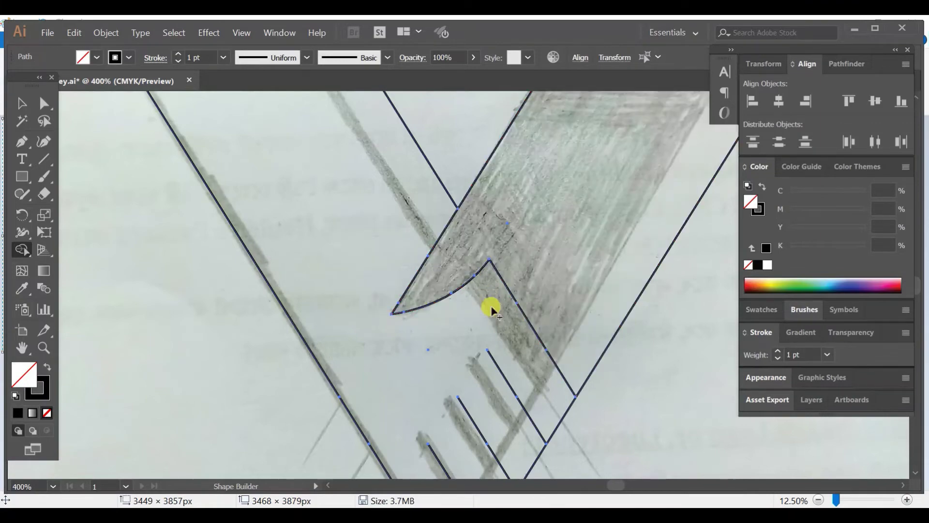
key(ctrl+minus)
key(ctrl+minus)
key(ctrl+minus)
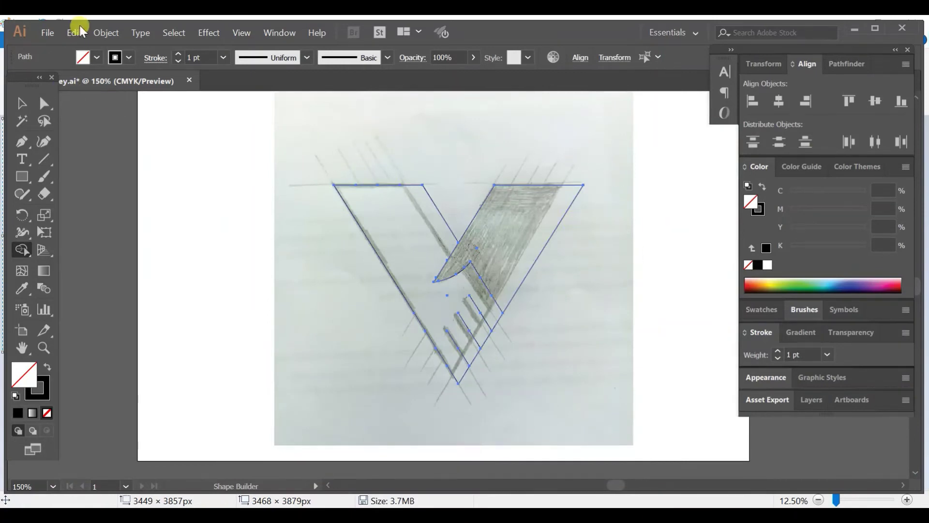
Step: Lock the selected V paths traced over the sketch
click(107, 33)
mouse_move(250, 92)
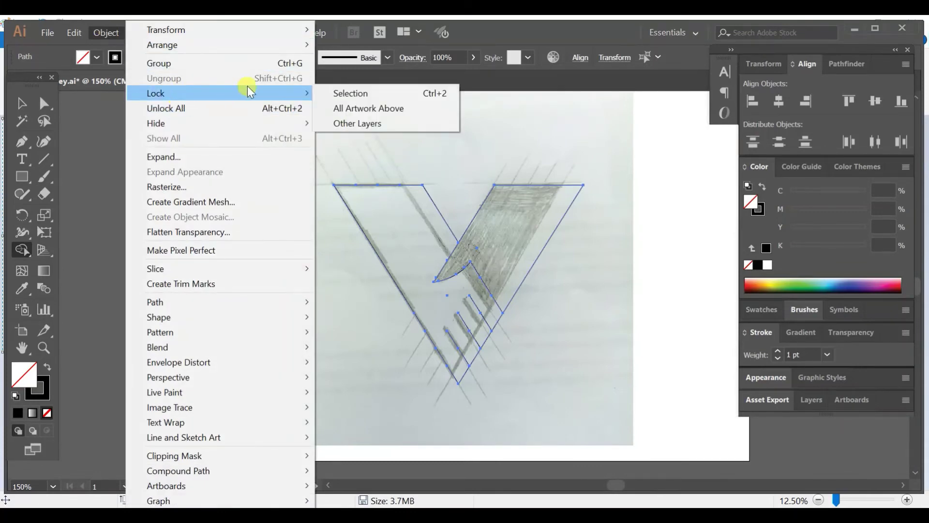
click(341, 93)
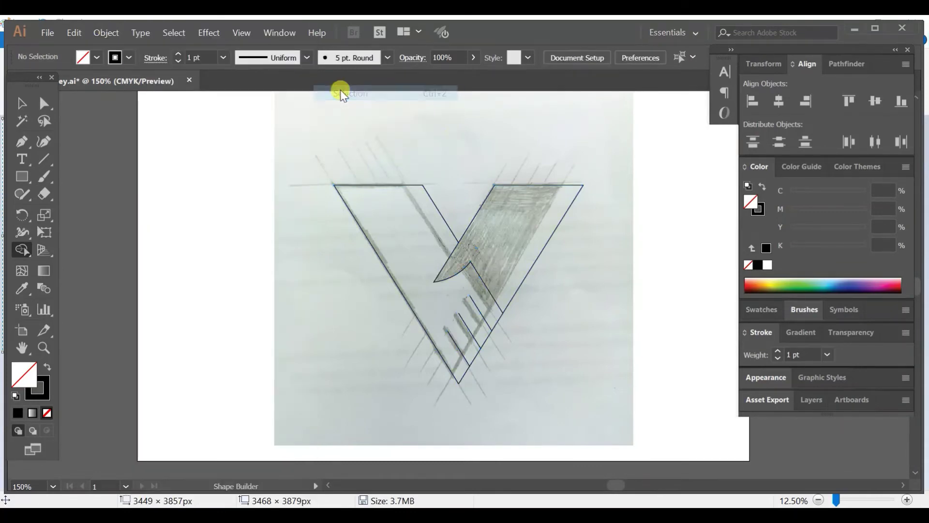
click(21, 103)
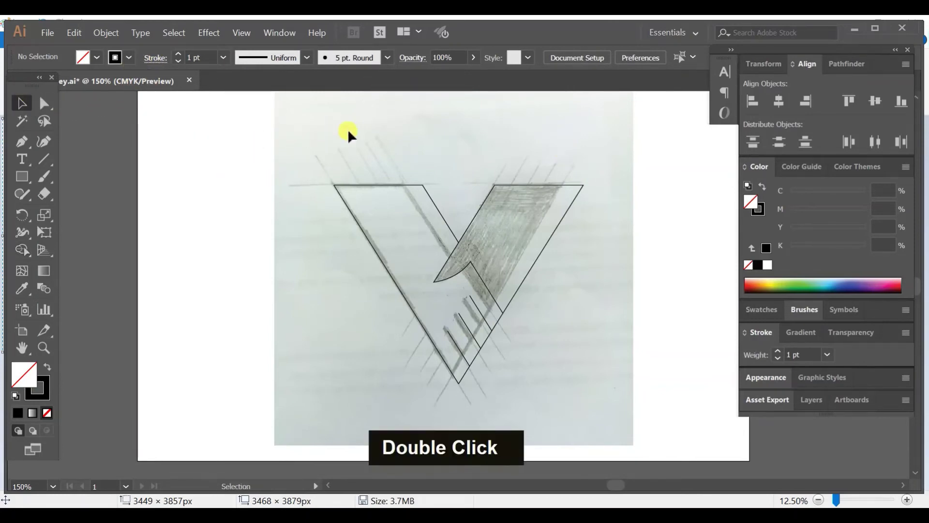
scroll(562, 171, up, 4)
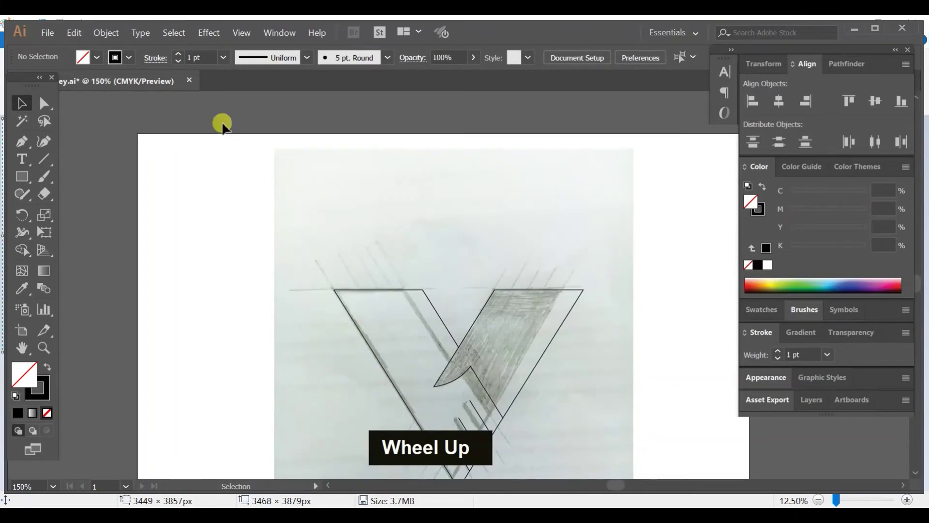
Step: Unlock all objects and delete only the embedded sketch image behind the V outline
click(114, 34)
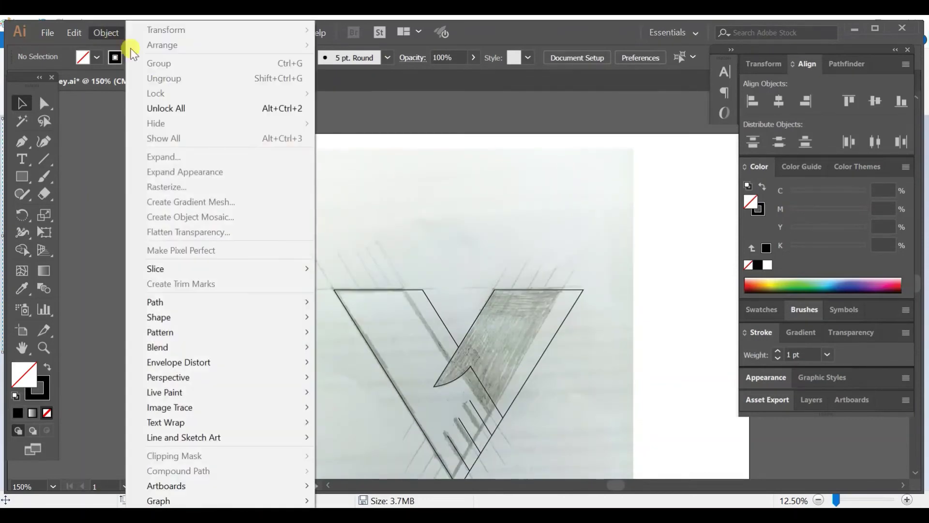
click(175, 108)
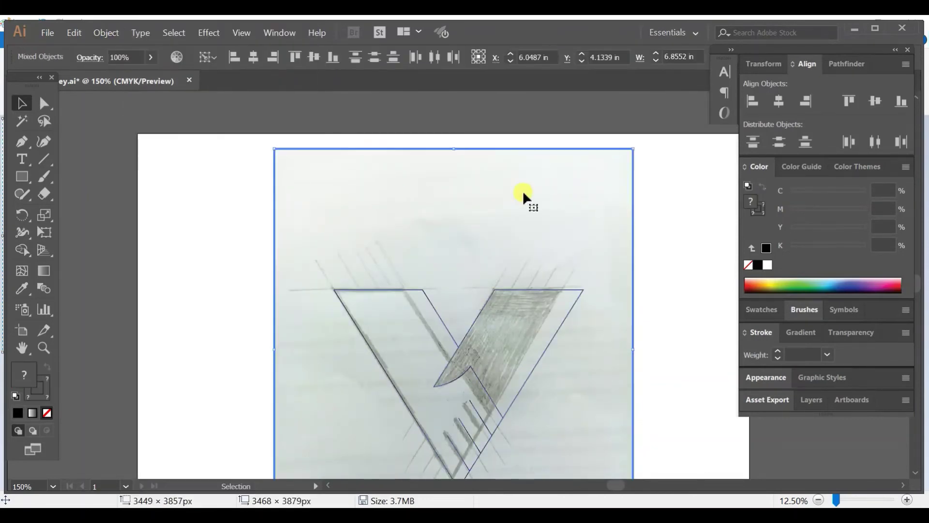
key(Delete)
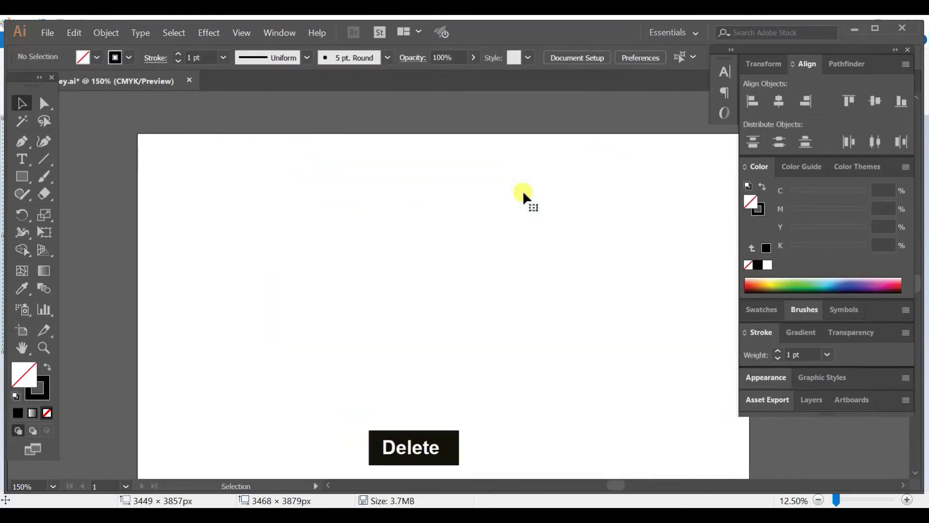
key(ctrl+z)
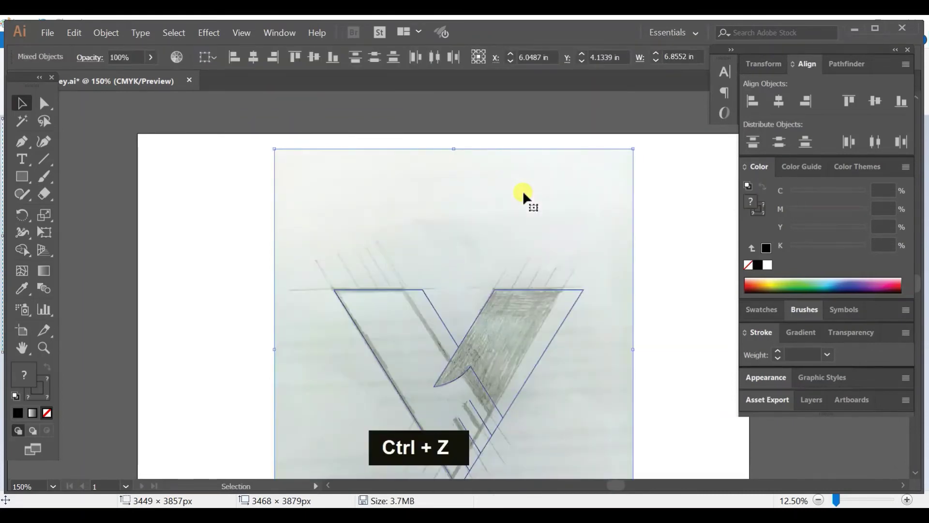
click(654, 192)
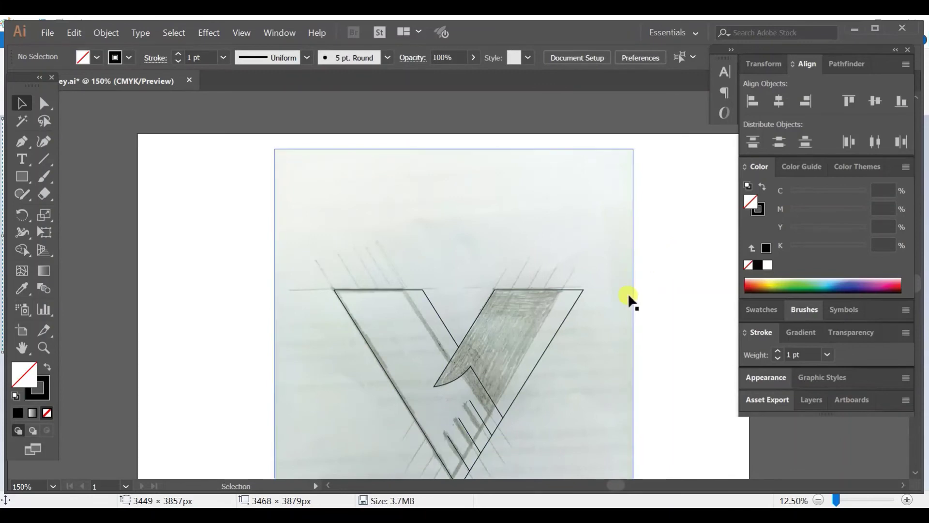
click(619, 263)
click(662, 263)
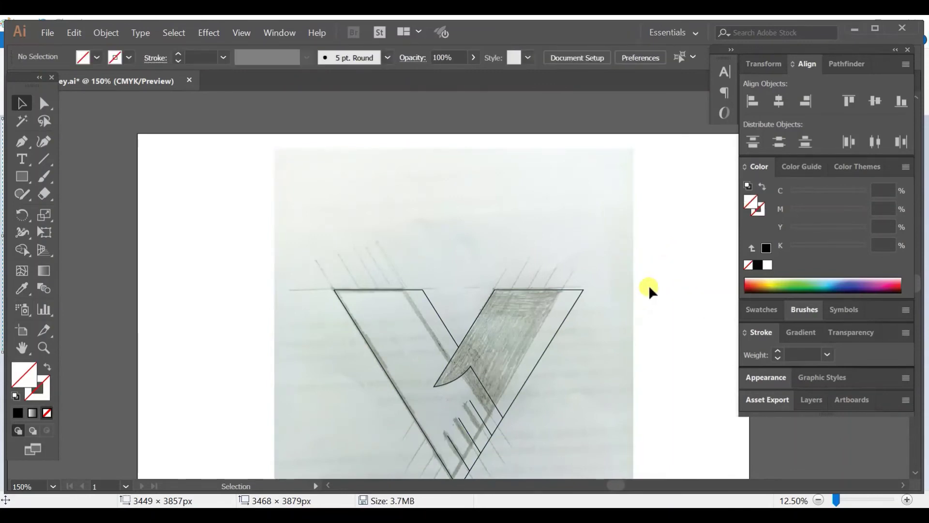
click(619, 263)
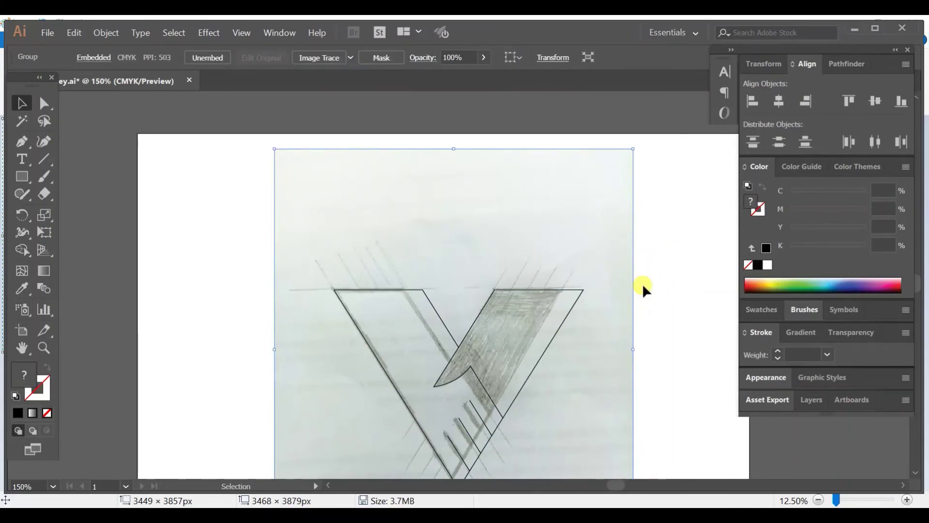
key(Delete)
scroll(623, 249, down, 3)
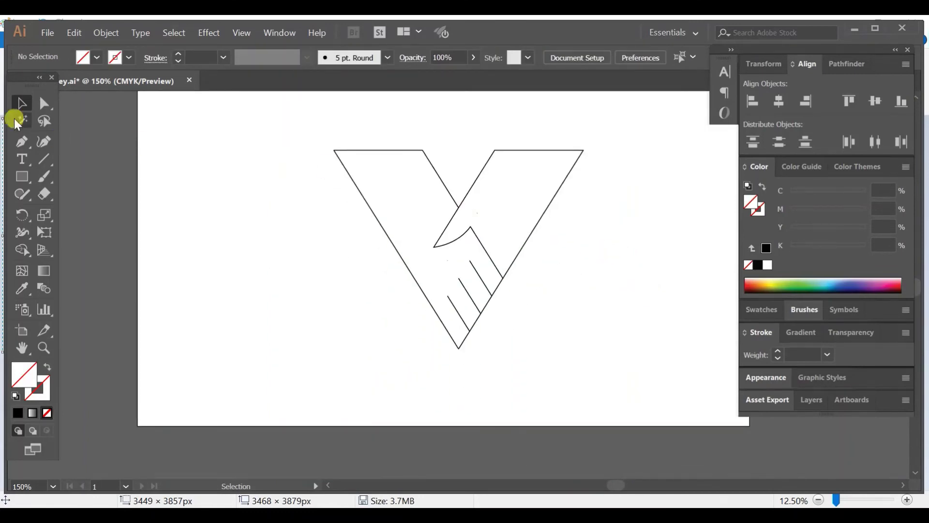
Step: Fill the V's right arm shape with black
click(549, 207)
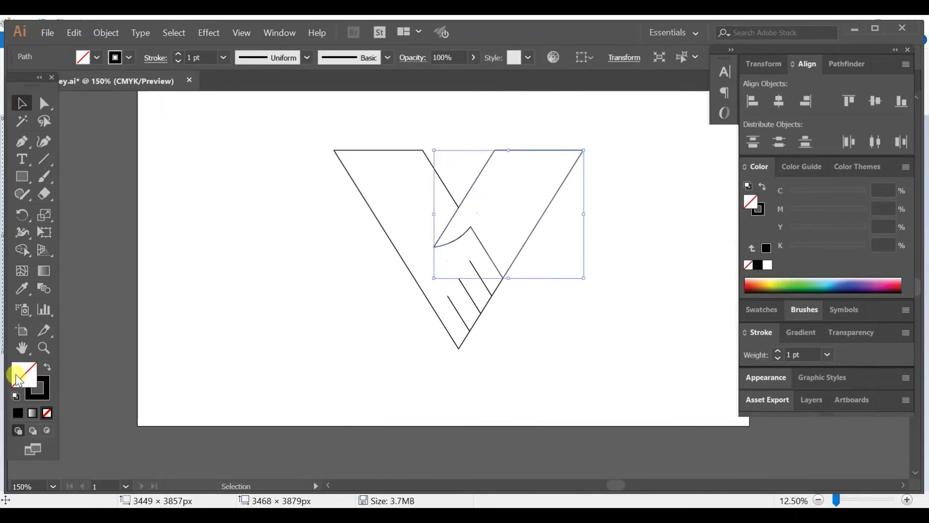
click(759, 266)
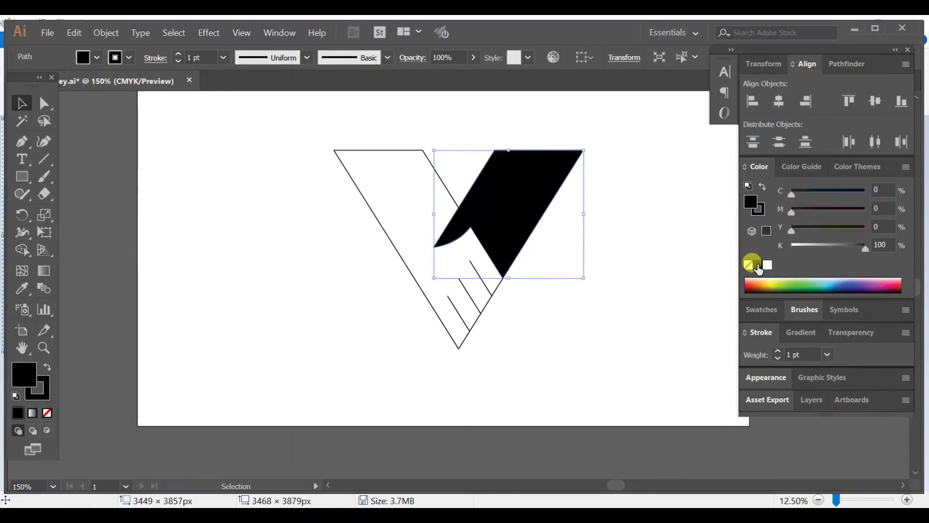
click(592, 296)
Step: Try a 4 pt stroke on all the V's paths, and settle on a 6 pt stroke weight
scroll(649, 283, up, 2)
drag(291, 175, 596, 370)
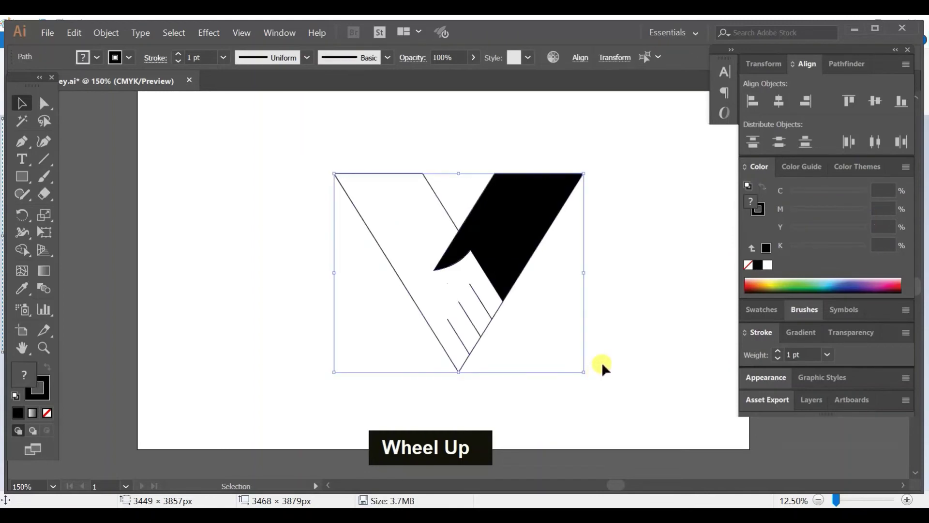
click(637, 294)
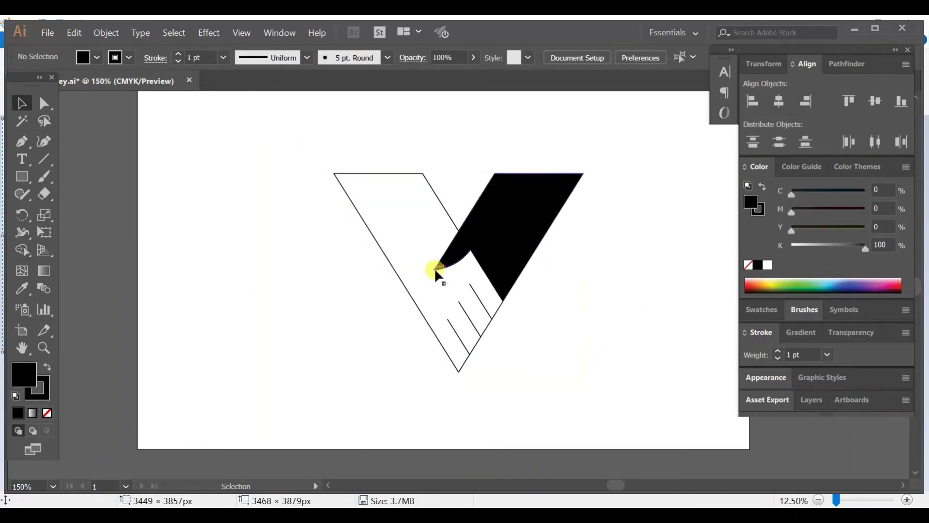
drag(290, 133, 567, 354)
click(827, 355)
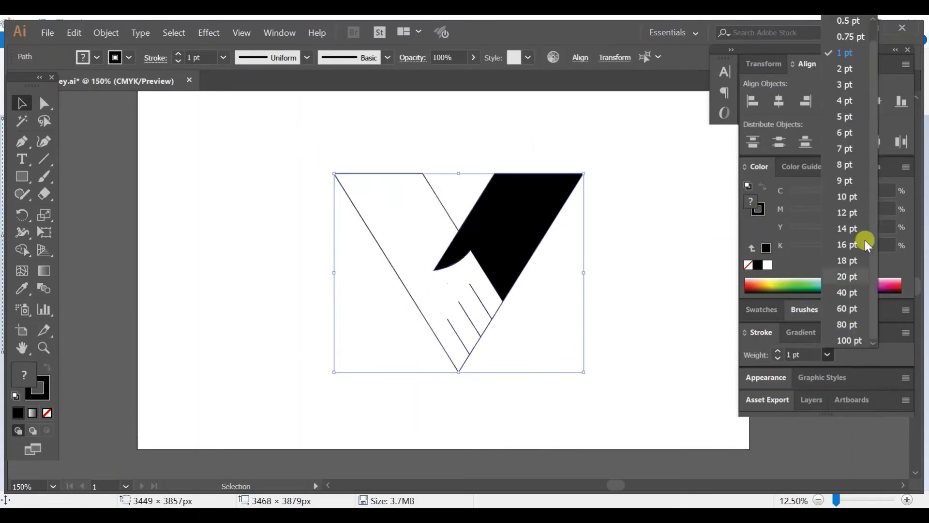
click(843, 103)
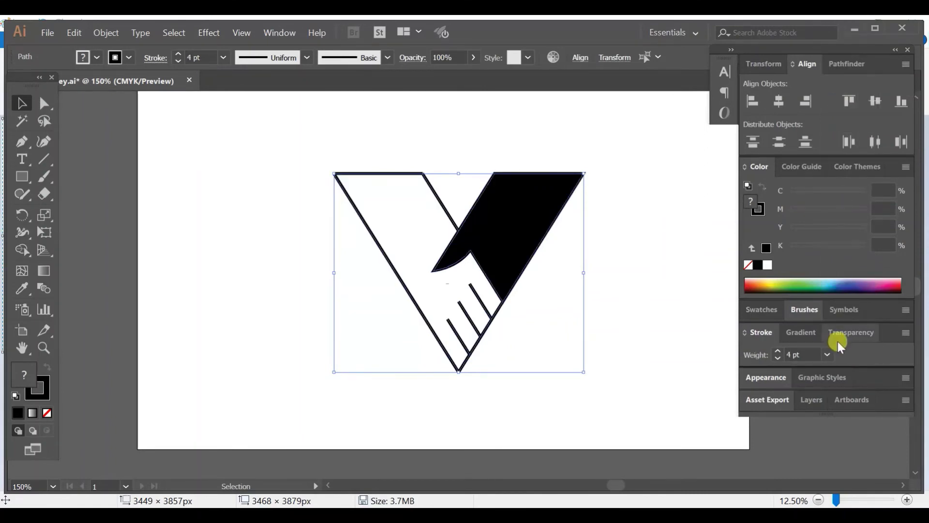
click(831, 355)
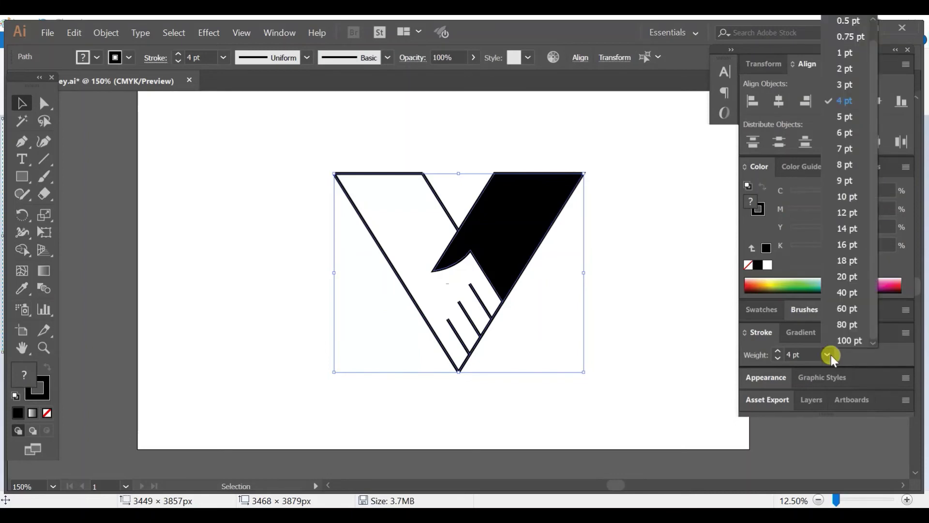
click(849, 135)
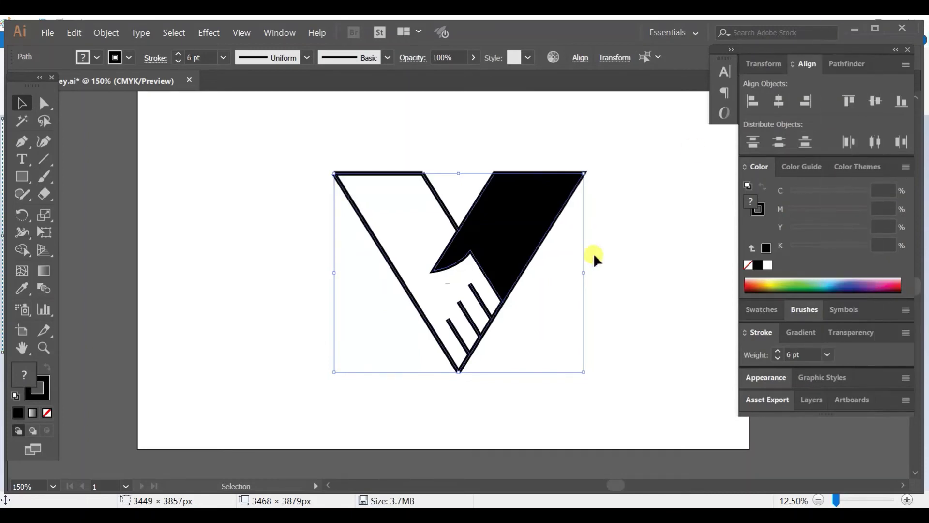
click(602, 231)
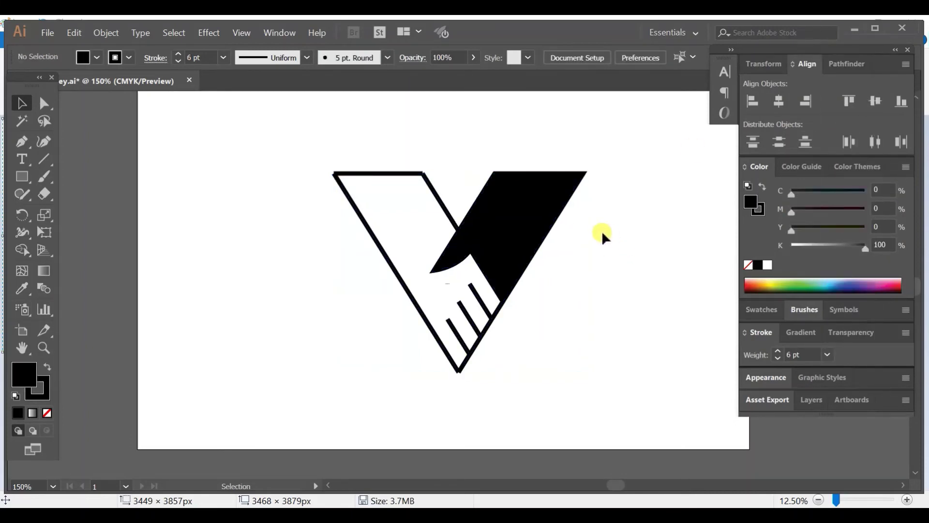
Step: Select the whole V and try to remove the tiny stray dash below the curve with Shape Builder
key(ctrl+equal)
key(ctrl+equal)
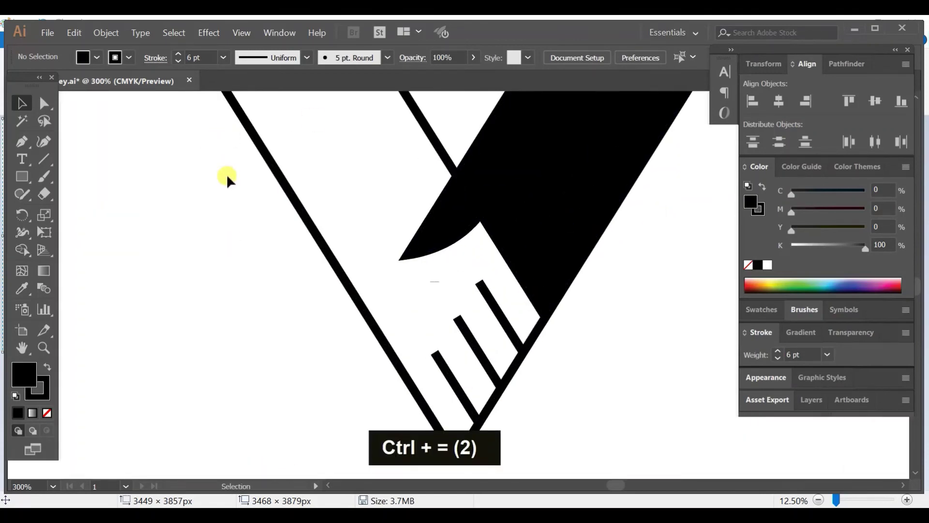
scroll(227, 178, up, 2)
key(ctrl+minus)
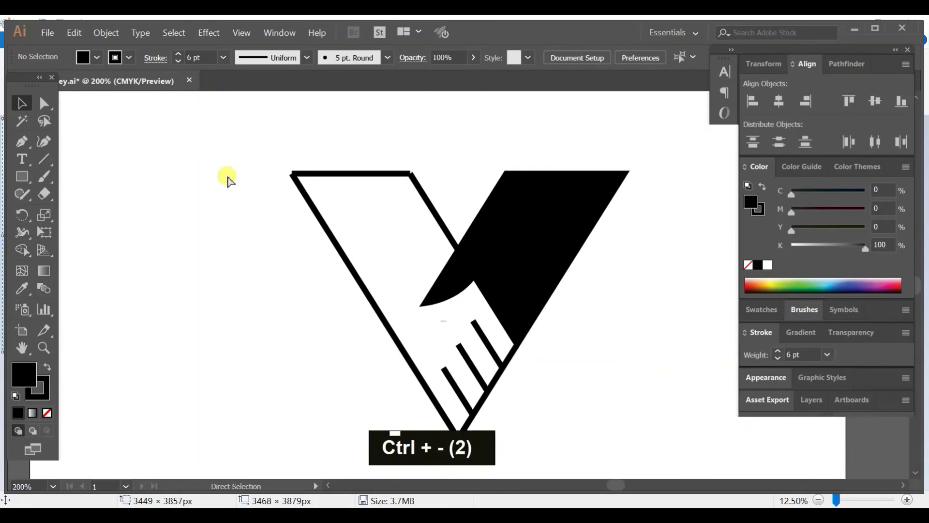
drag(303, 185, 594, 416)
key(ctrl+equal)
key(ctrl+equal)
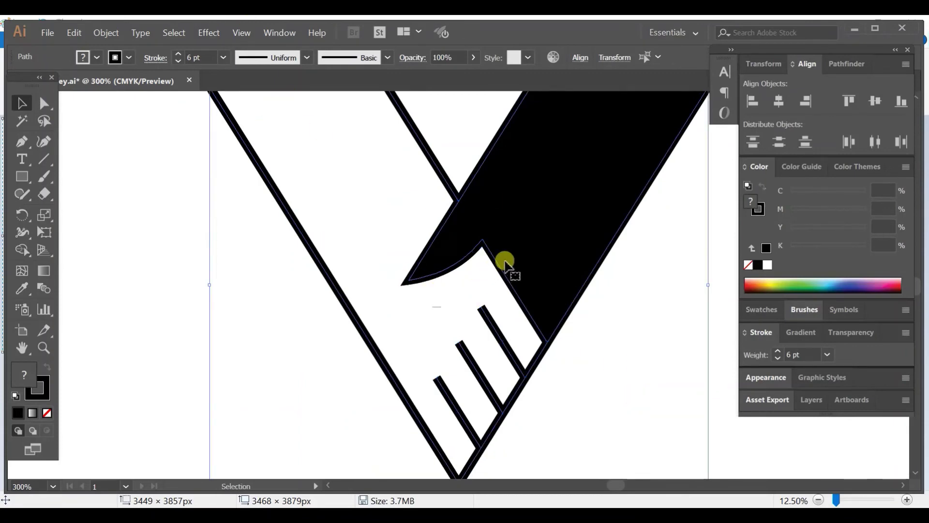
click(20, 251)
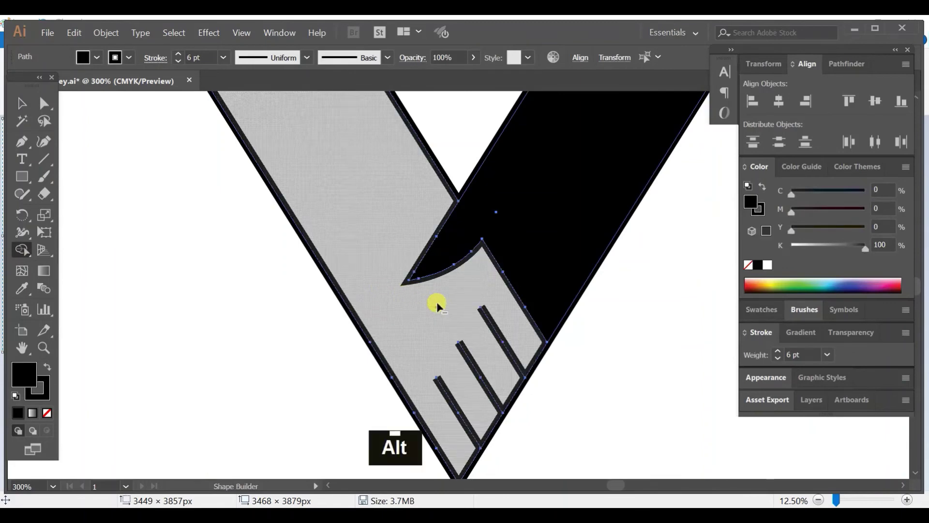
alt+click(437, 309)
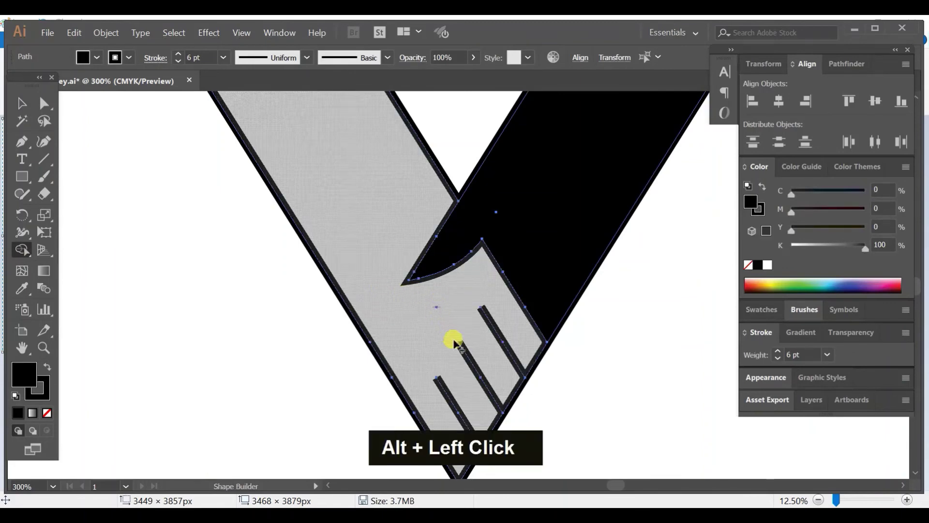
alt+click(443, 300)
Step: Try to merge the left arm with a black fill and to remove it with Shape Builder, and undo both edits
scroll(464, 341, up, 3)
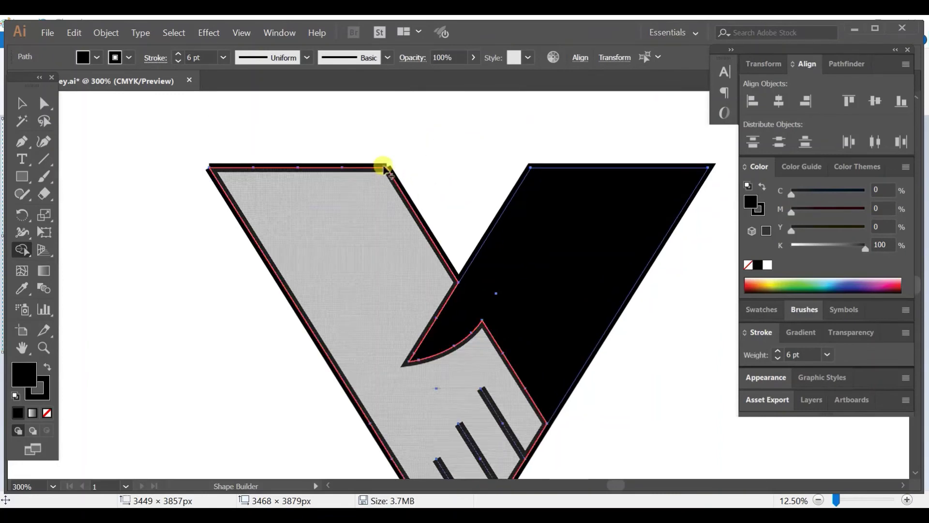
click(391, 173)
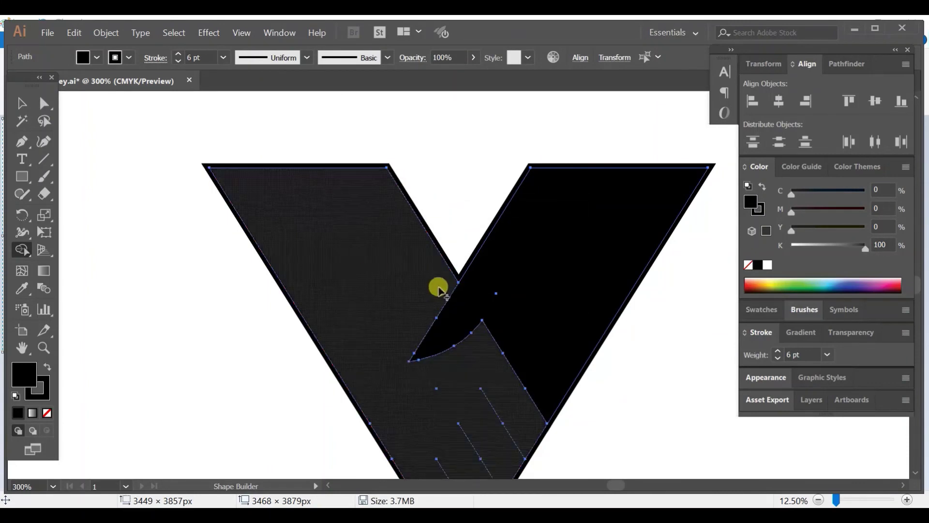
scroll(440, 290, down, 1)
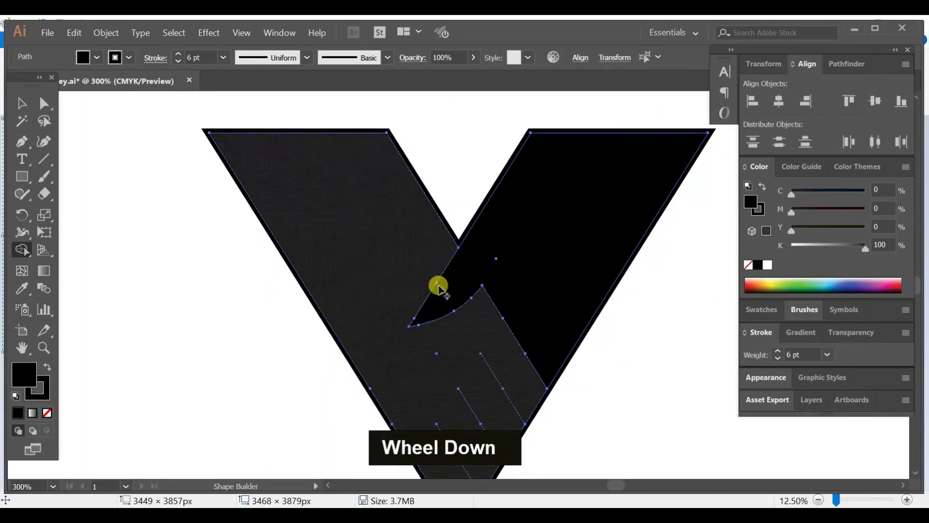
alt+click(389, 253)
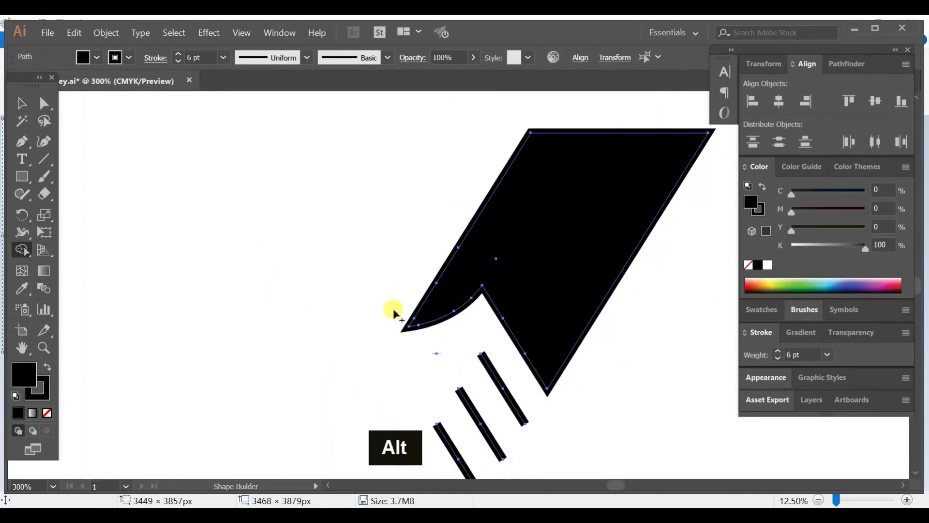
key(ctrl+z)
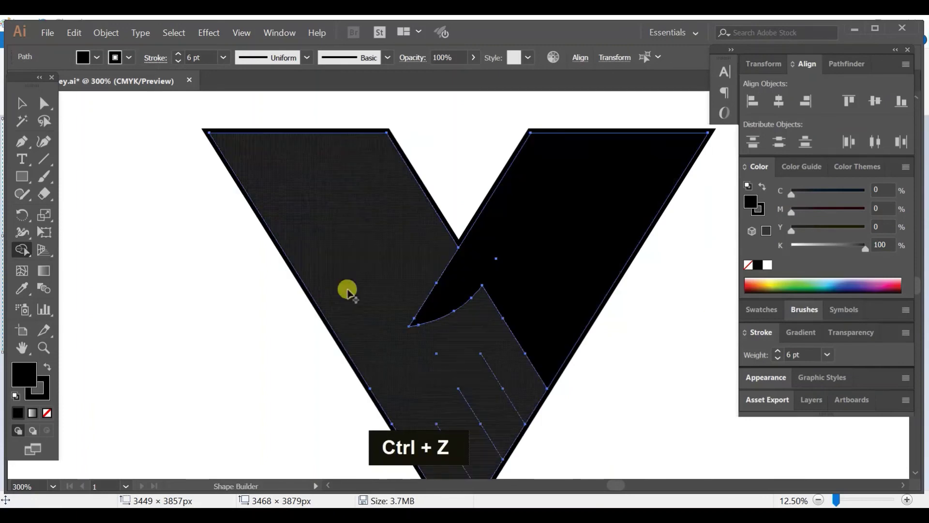
key(ctrl+z)
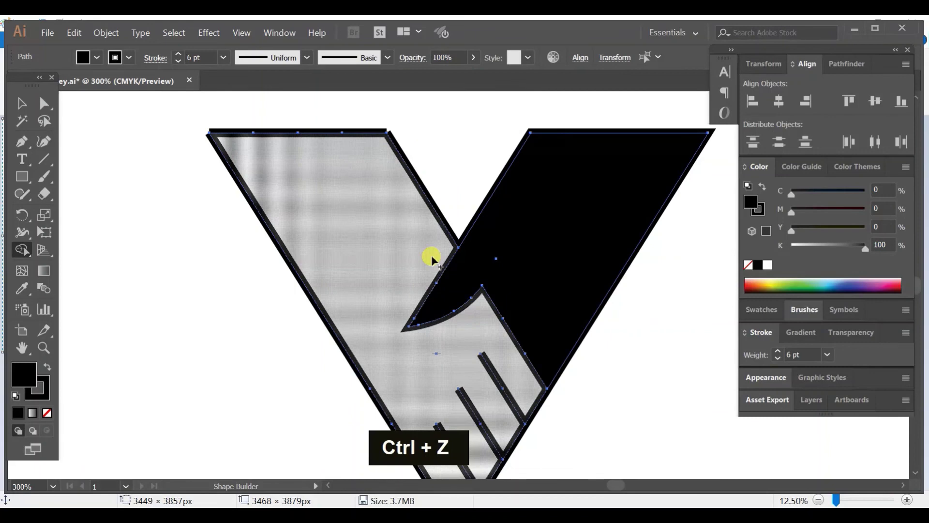
key(ctrl+minus)
key(ctrl+minus)
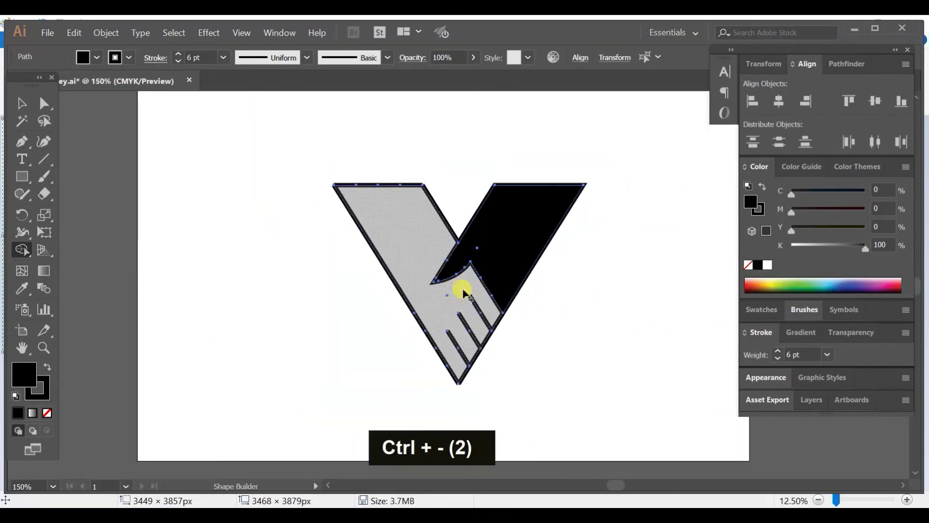
Step: Join the left arm's outline into one closed shape with no fill using Shape Builder, and deselect the artwork
mouse_move(721, 504)
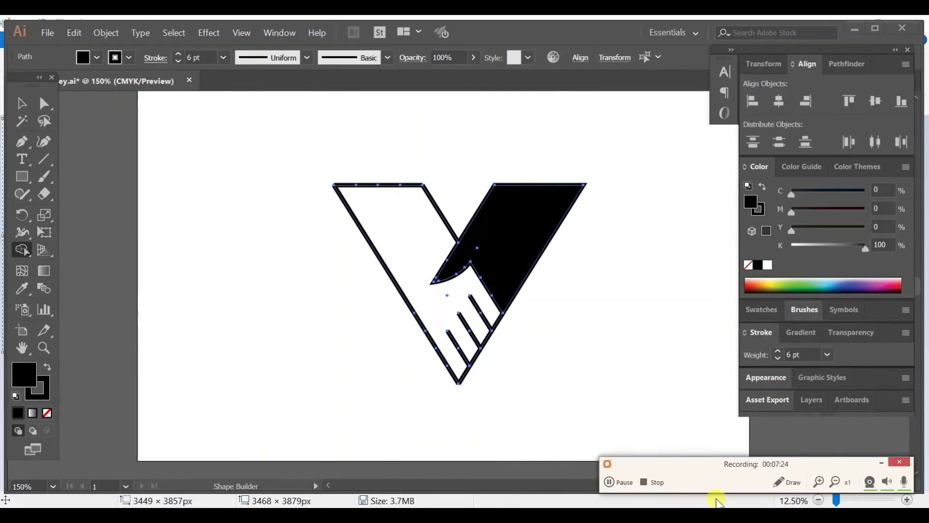
key(ctrl+z)
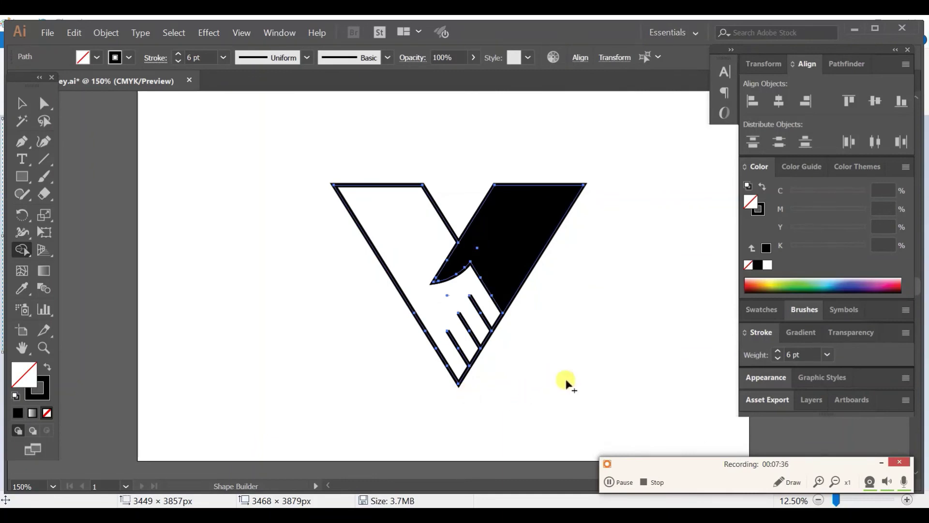
click(14, 95)
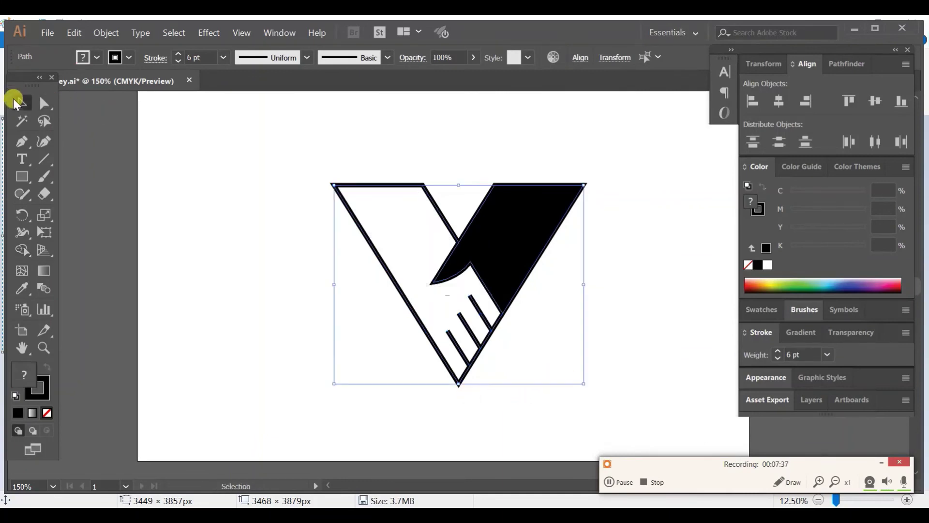
click(647, 275)
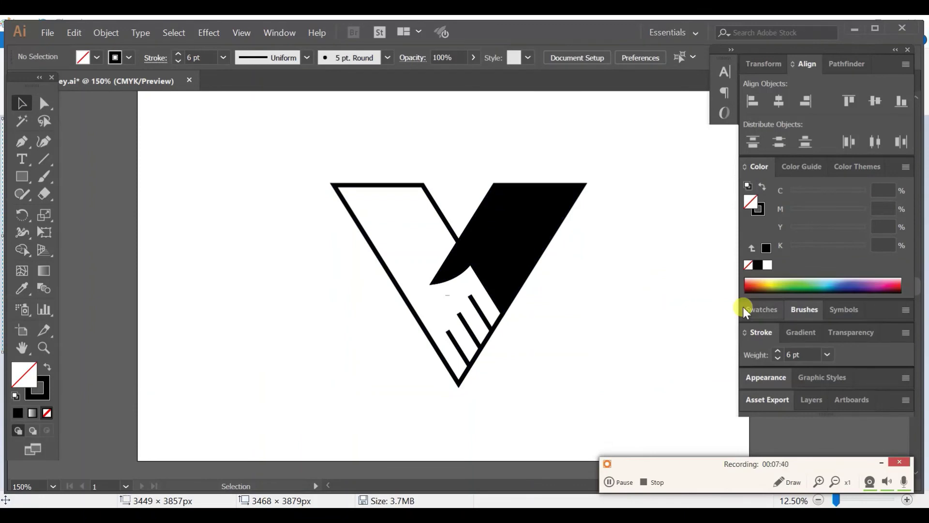